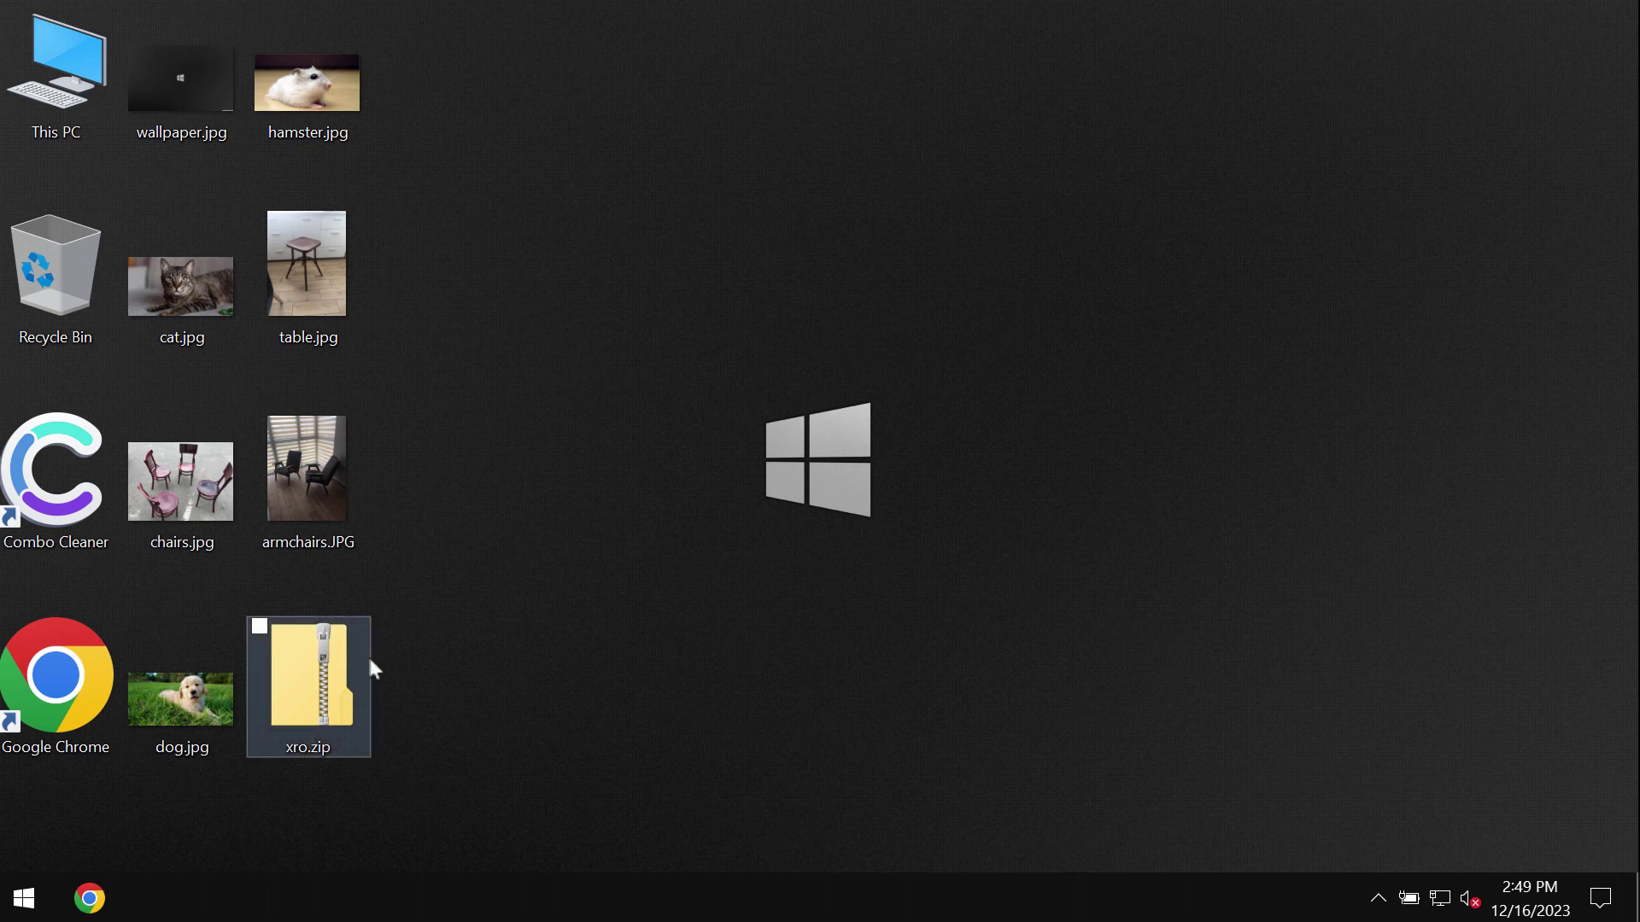
Step: Extract xro.zip into a new xro folder at the default destination
right_click(325, 656)
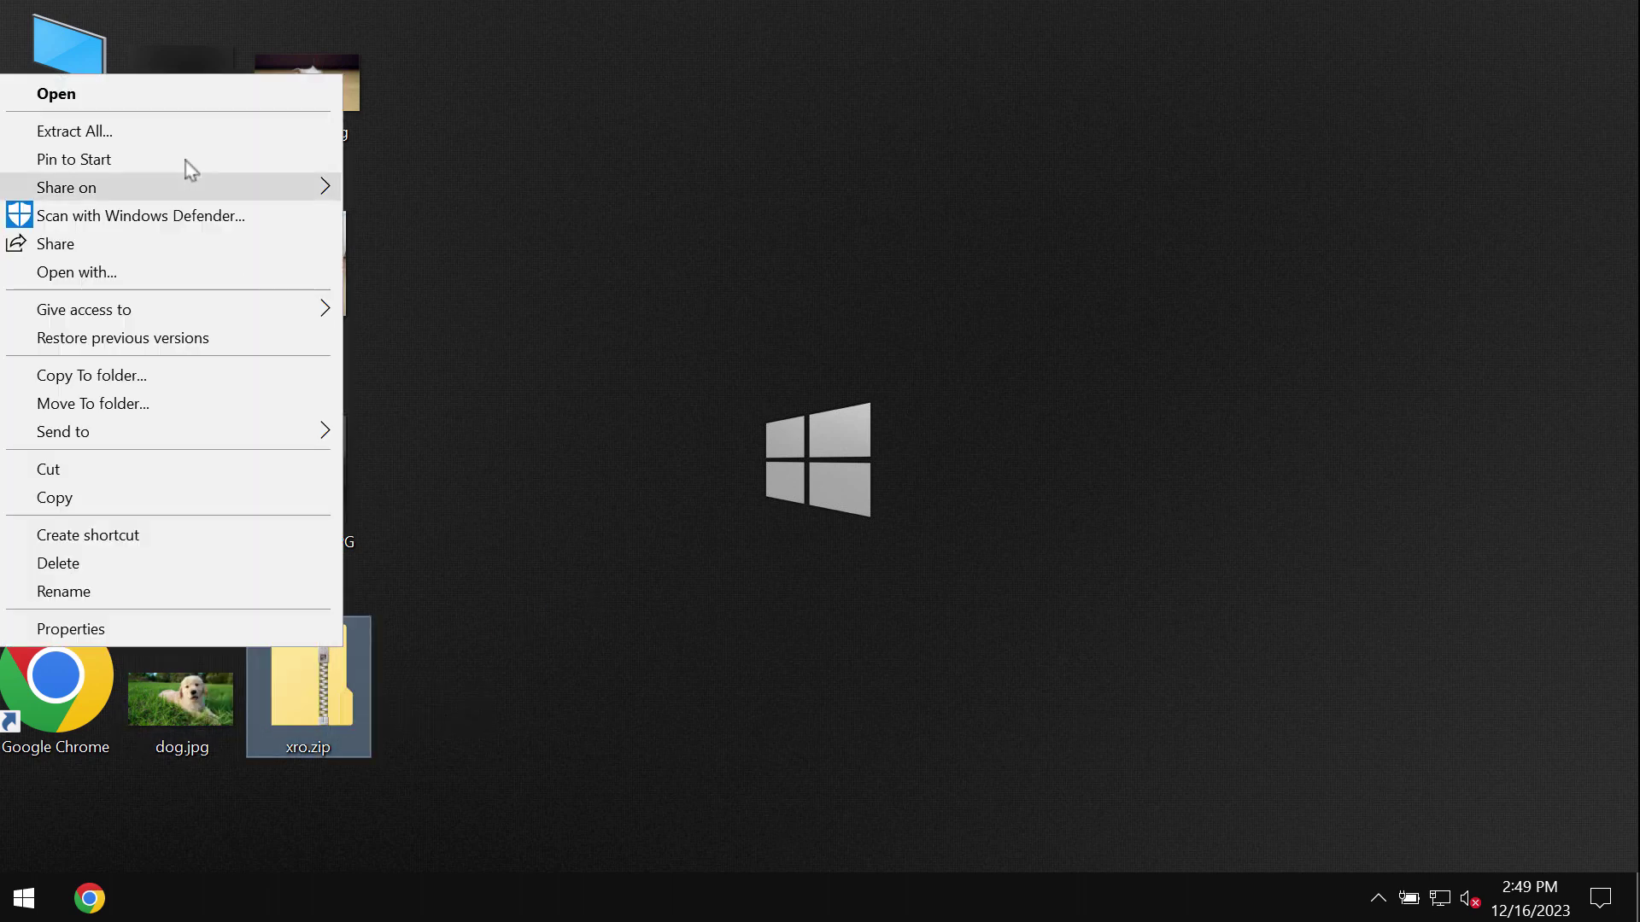
click(74, 131)
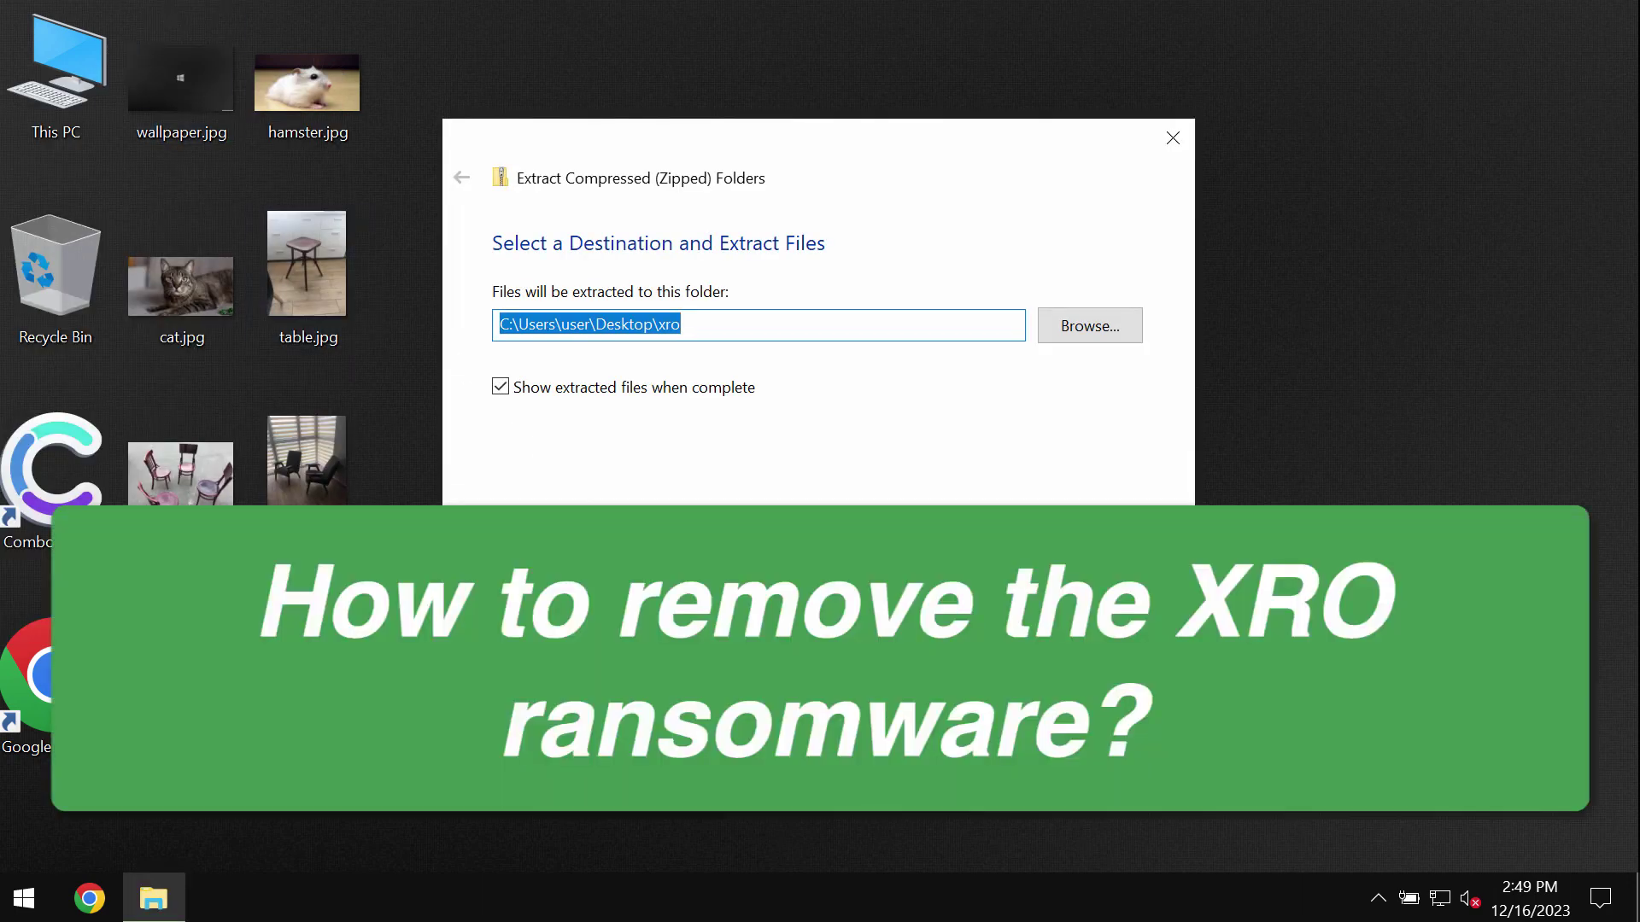
key(Return)
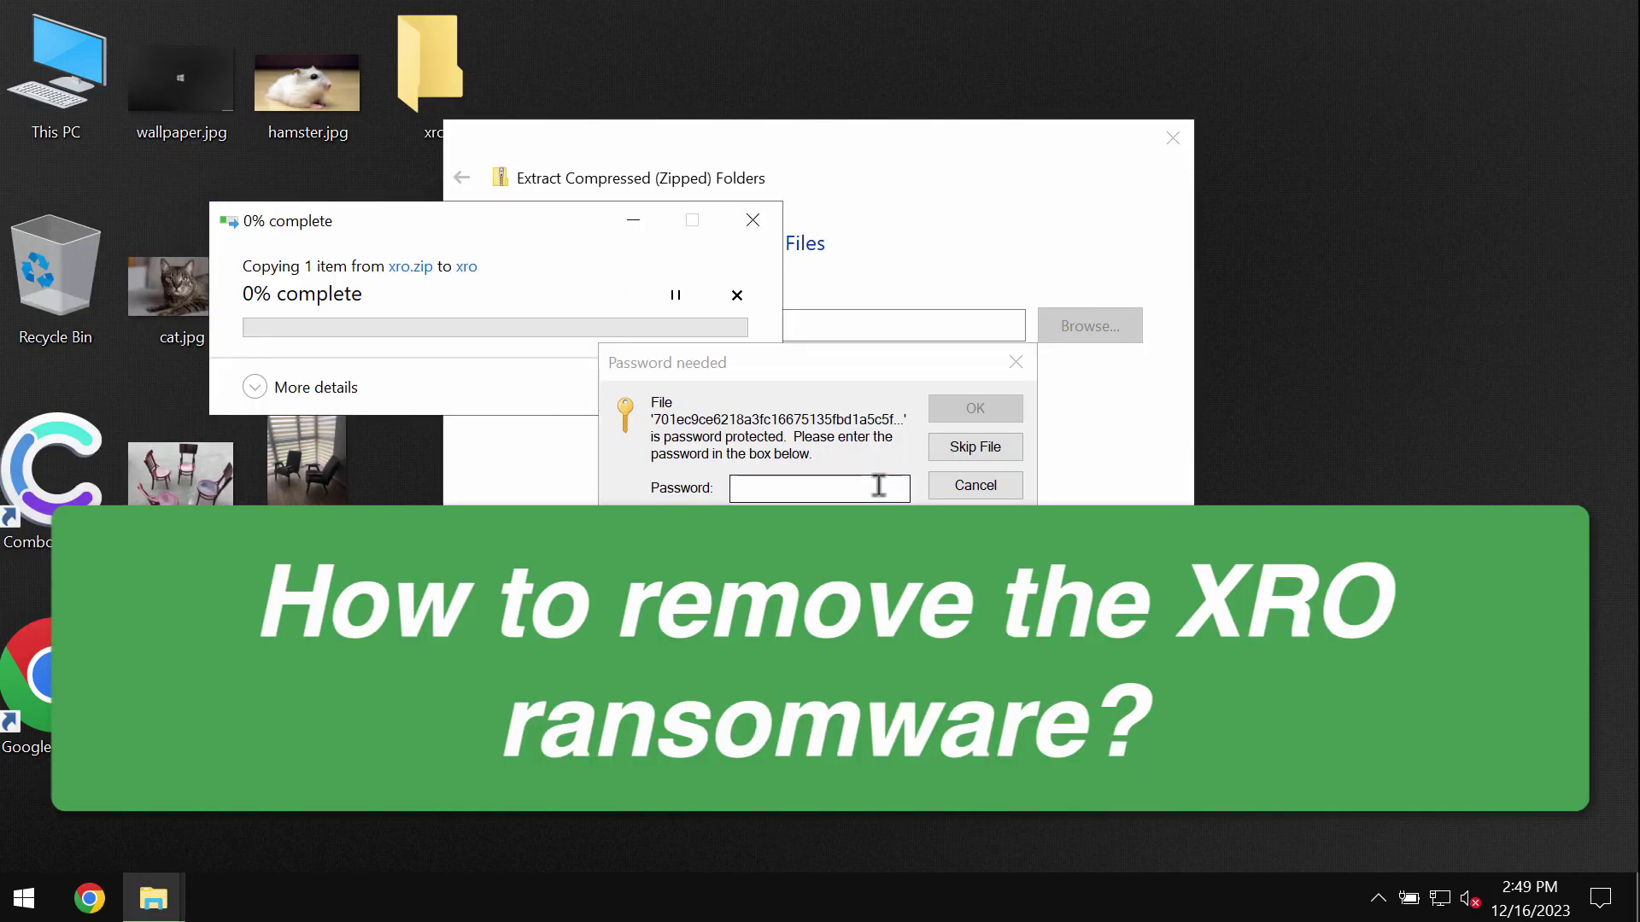
Step: Enter the archive password, retrying after the wrong-password error, to finish extracting
click(879, 486)
text(••)
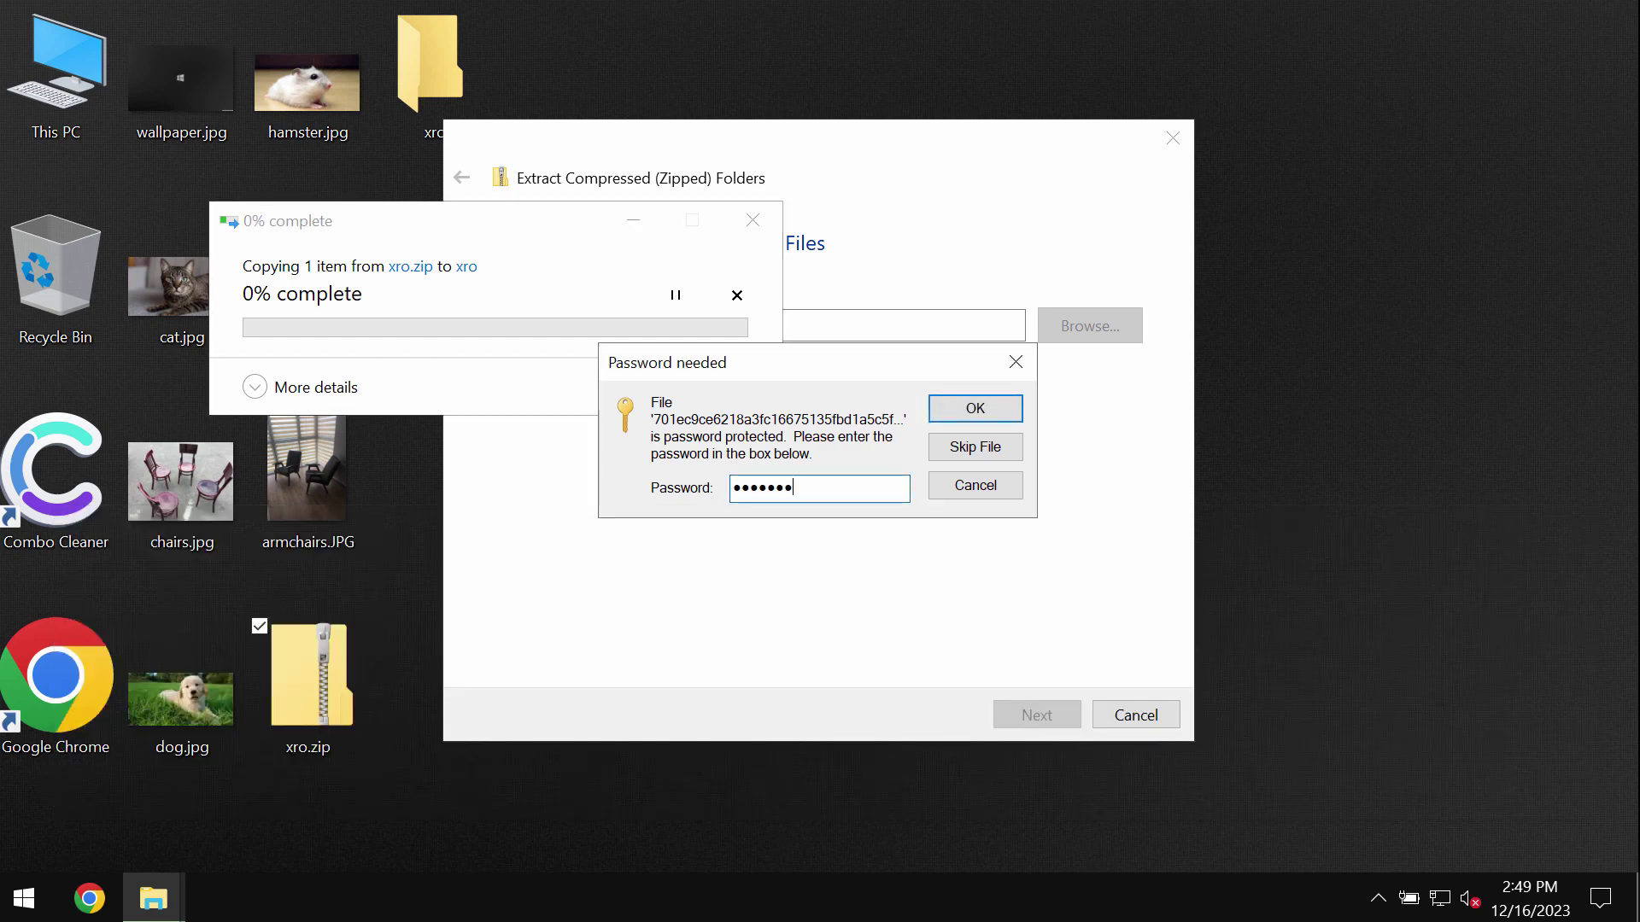
key(Return)
key(Return)
text(•••)
key(Return)
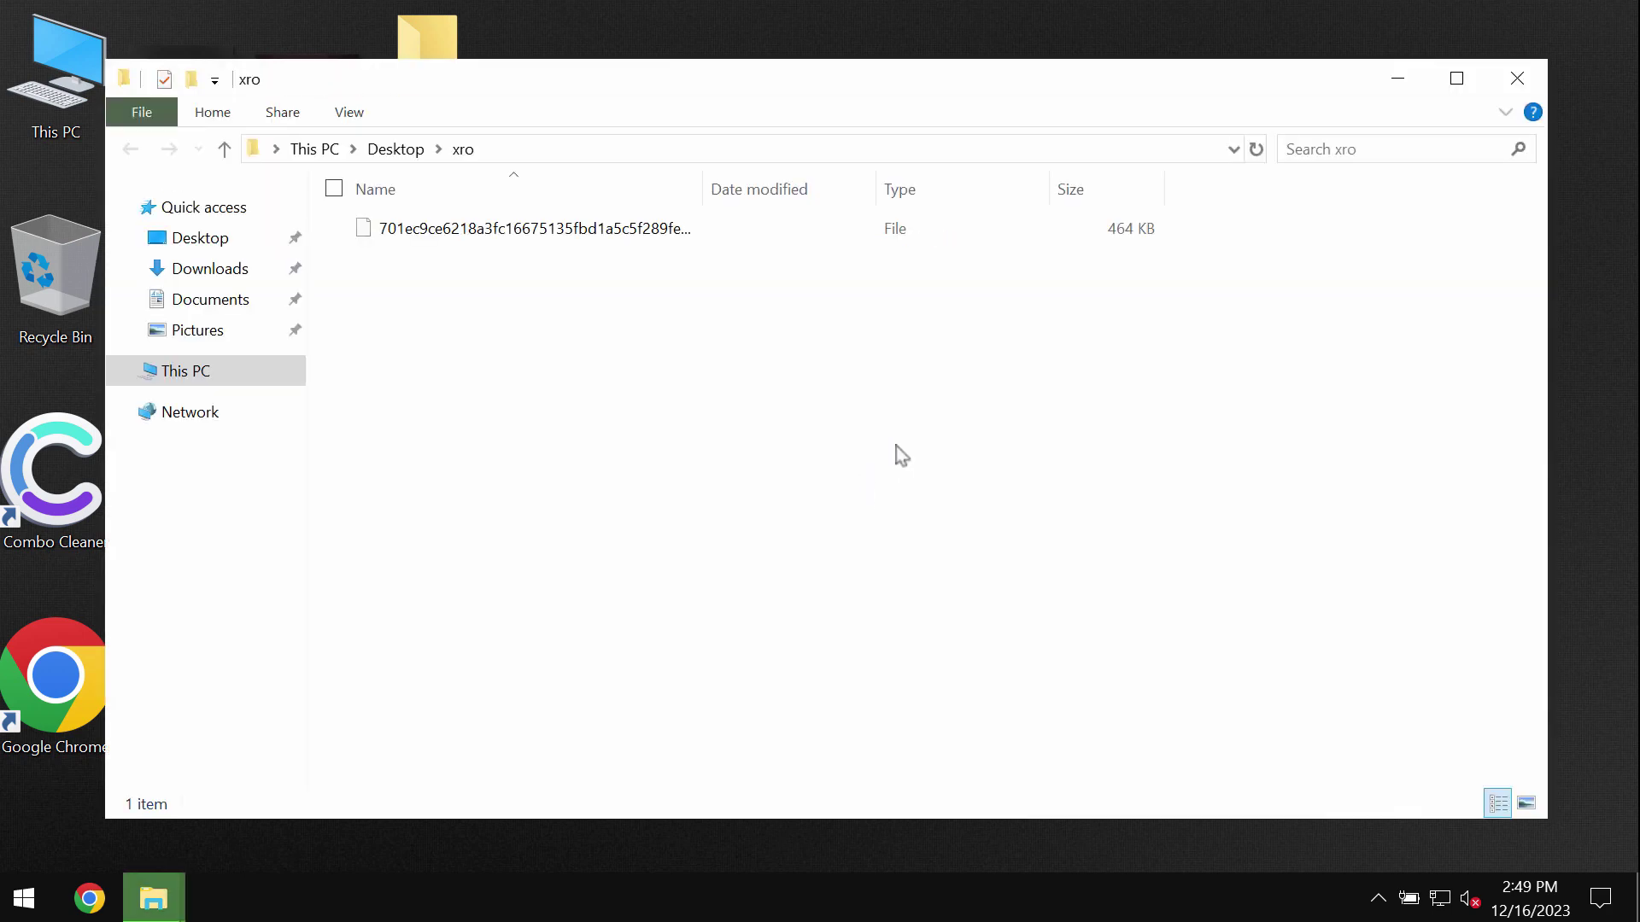
Step: Append .exe to the extracted sample file's name, then close the xro folder
click(589, 239)
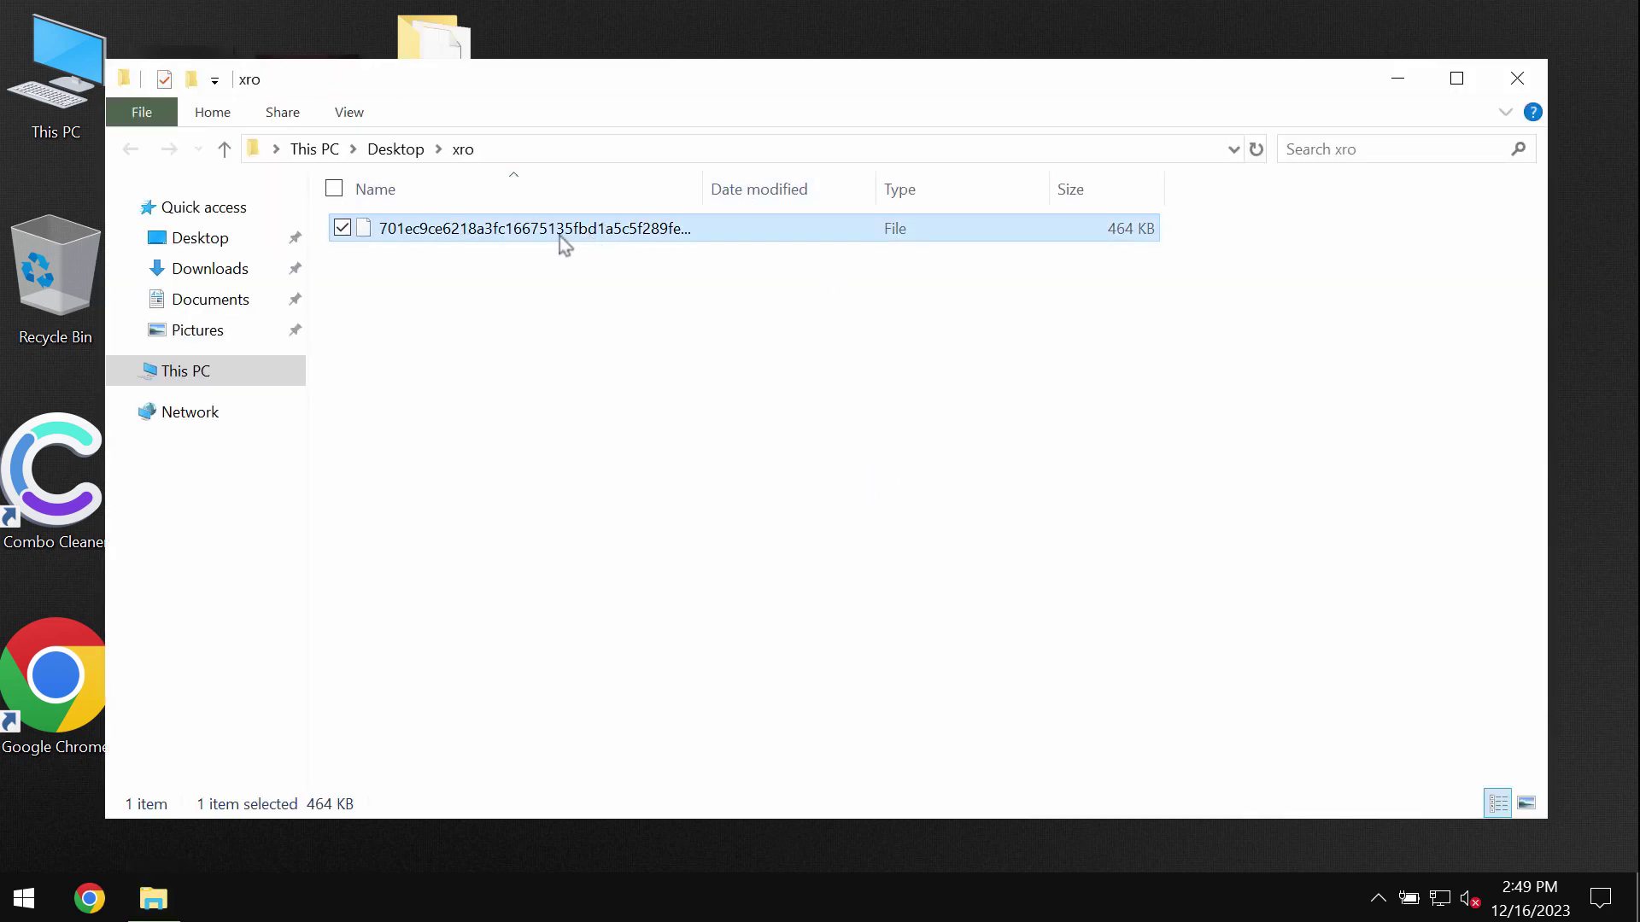
key(F2)
click(915, 230)
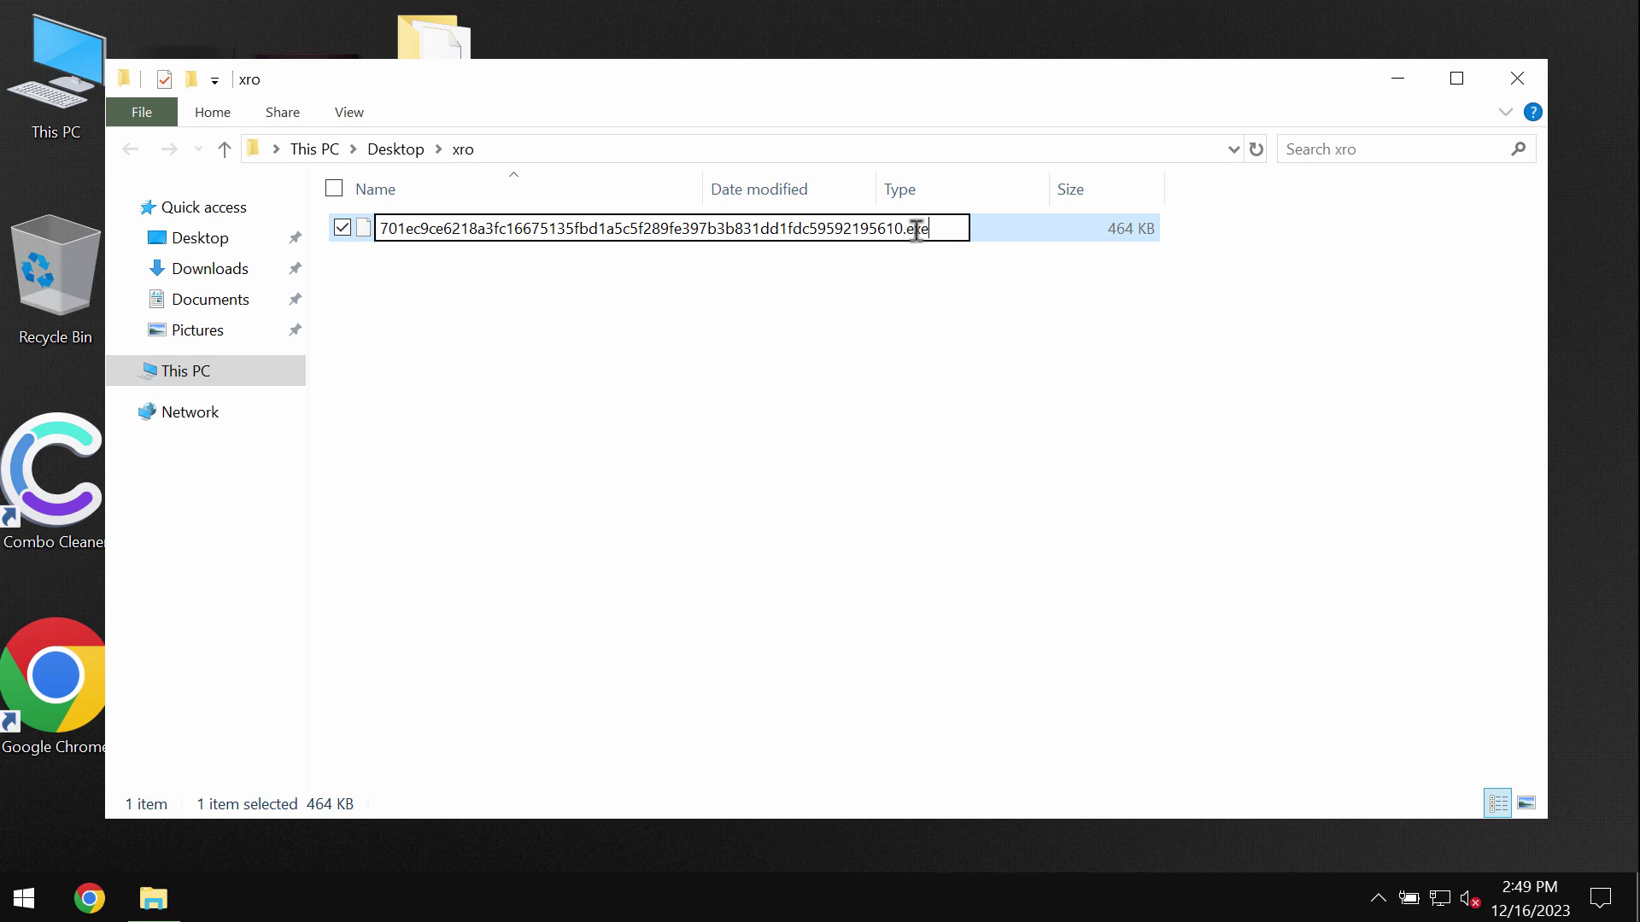
text(.exe)
key(Return)
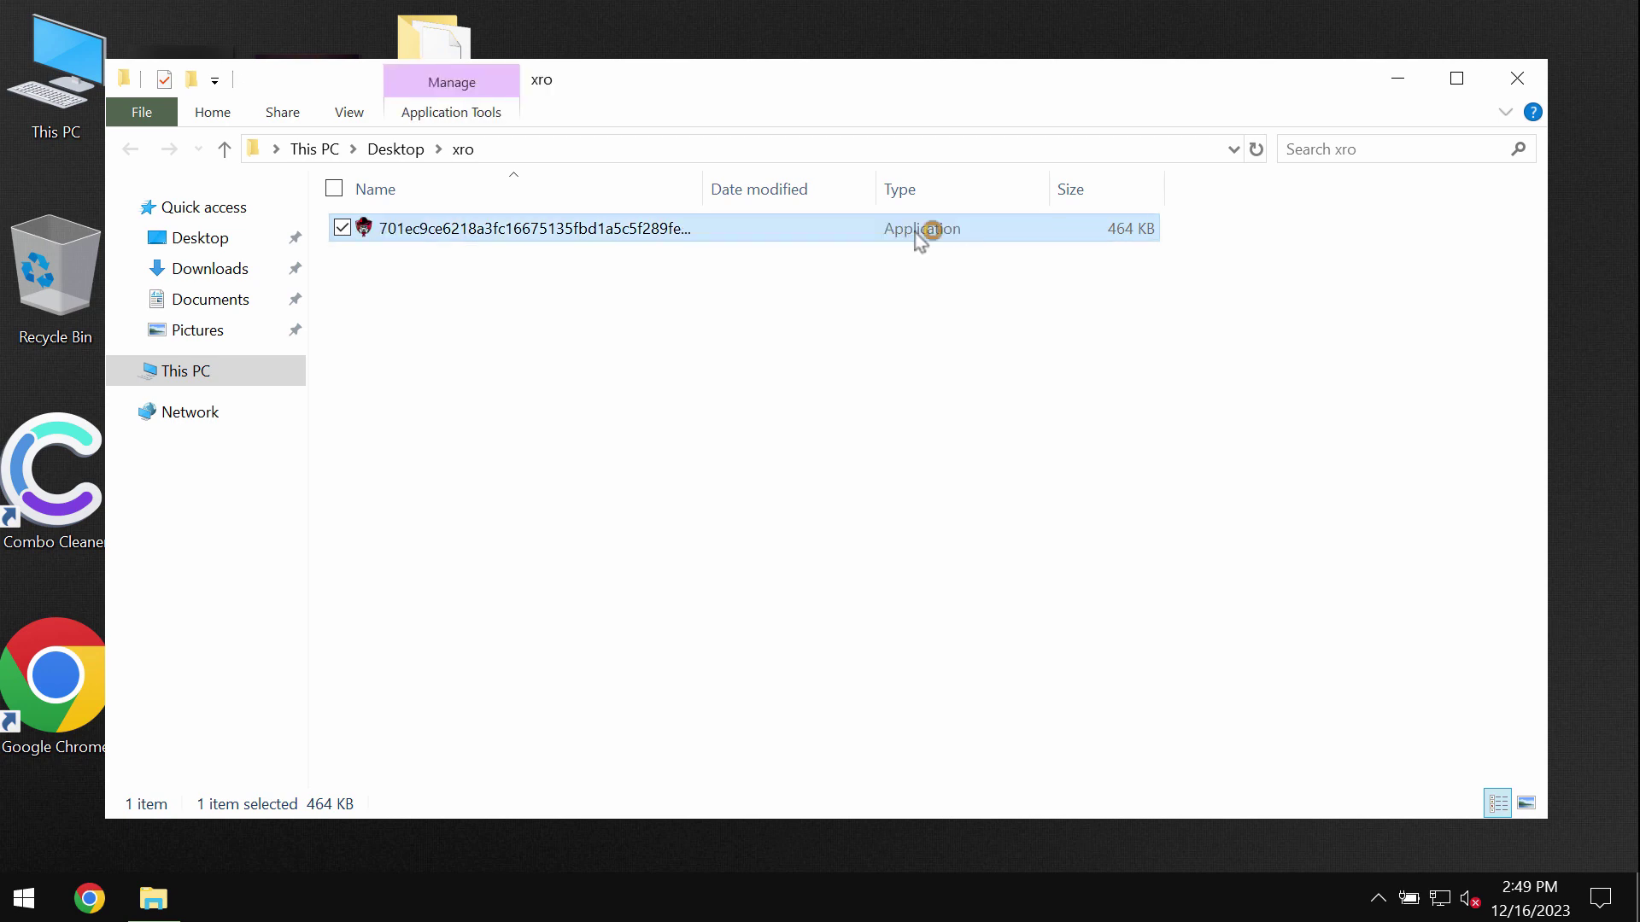
click(1511, 86)
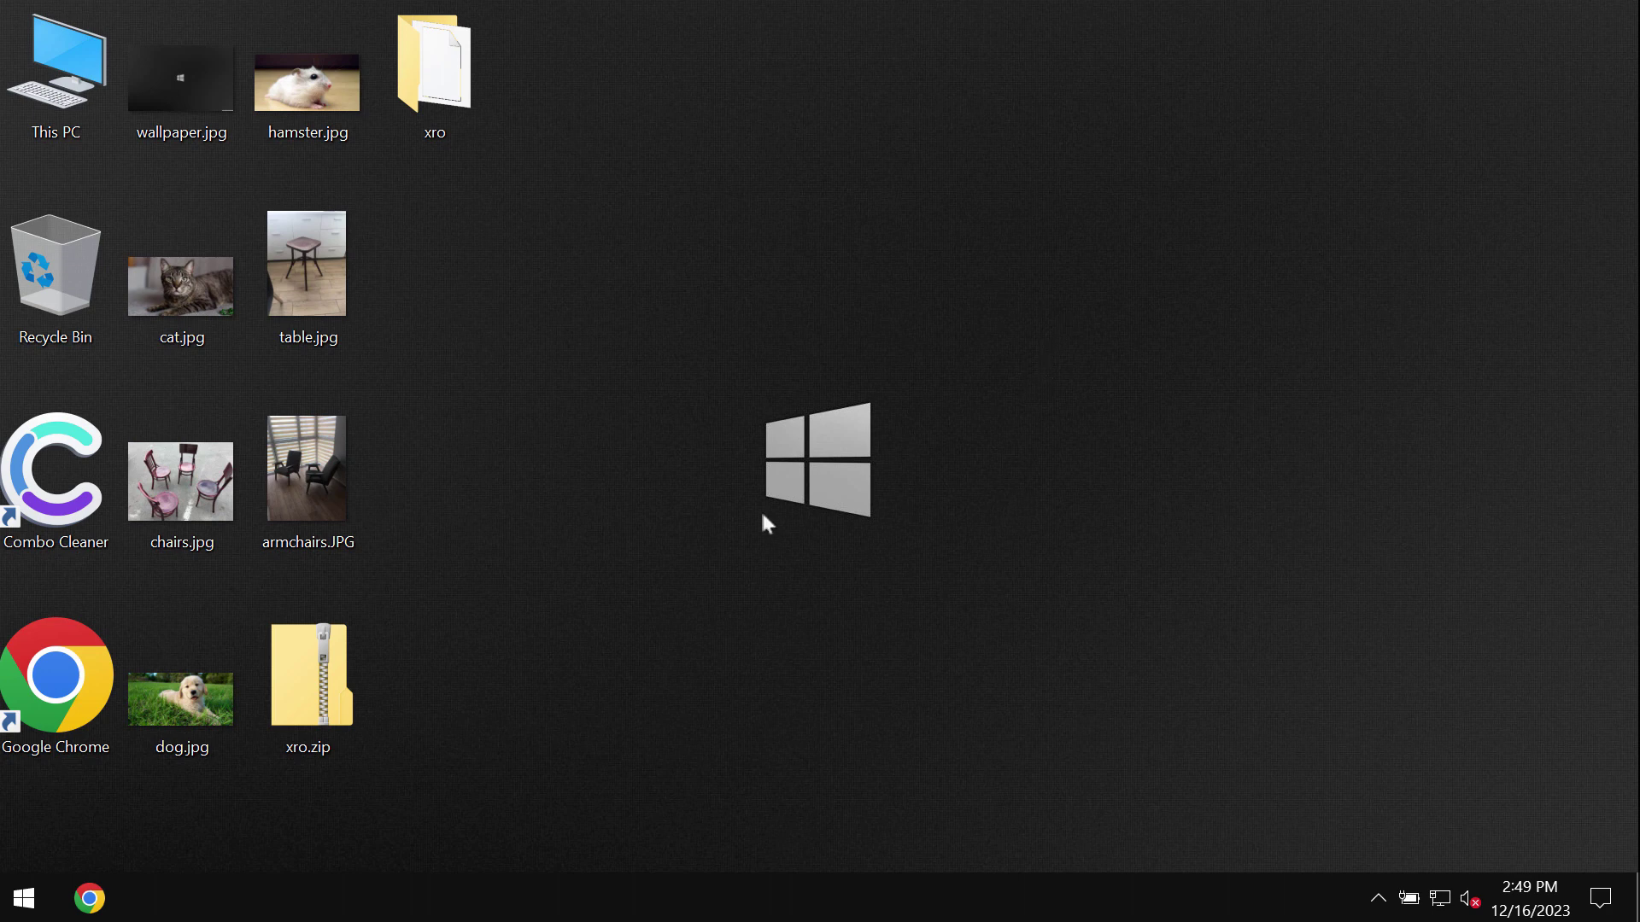
Step: View table.jpg and wallpaper.jpg in Photo Viewer, then select the encrypted armchairs.JPG.xro
double_click(346, 286)
click(1470, 82)
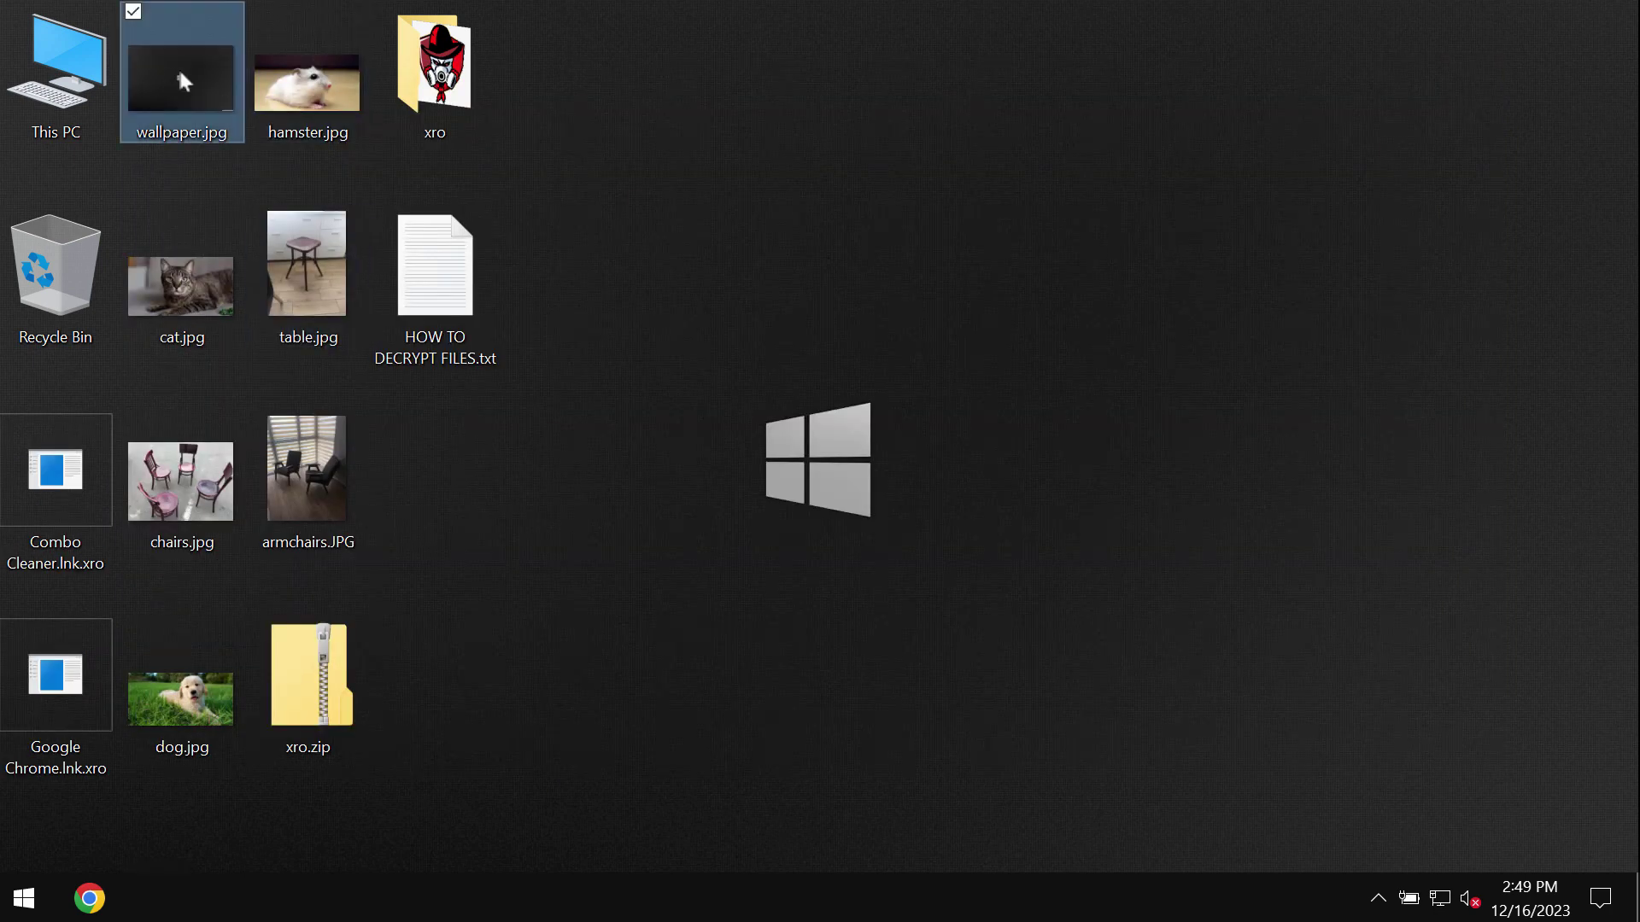
double_click(205, 67)
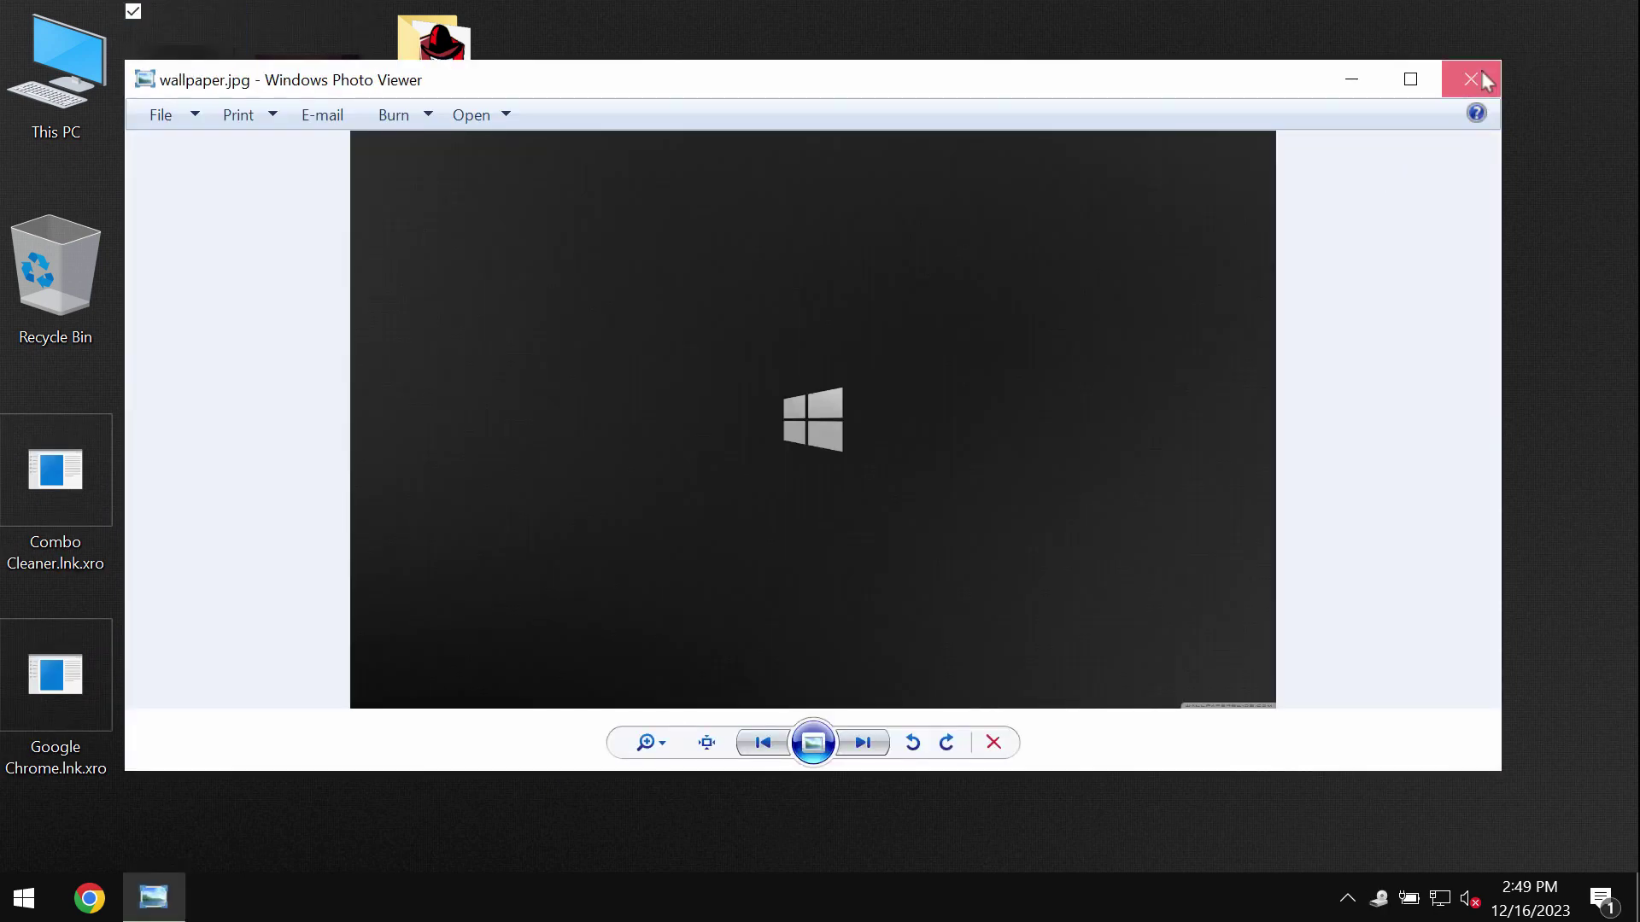
click(1470, 79)
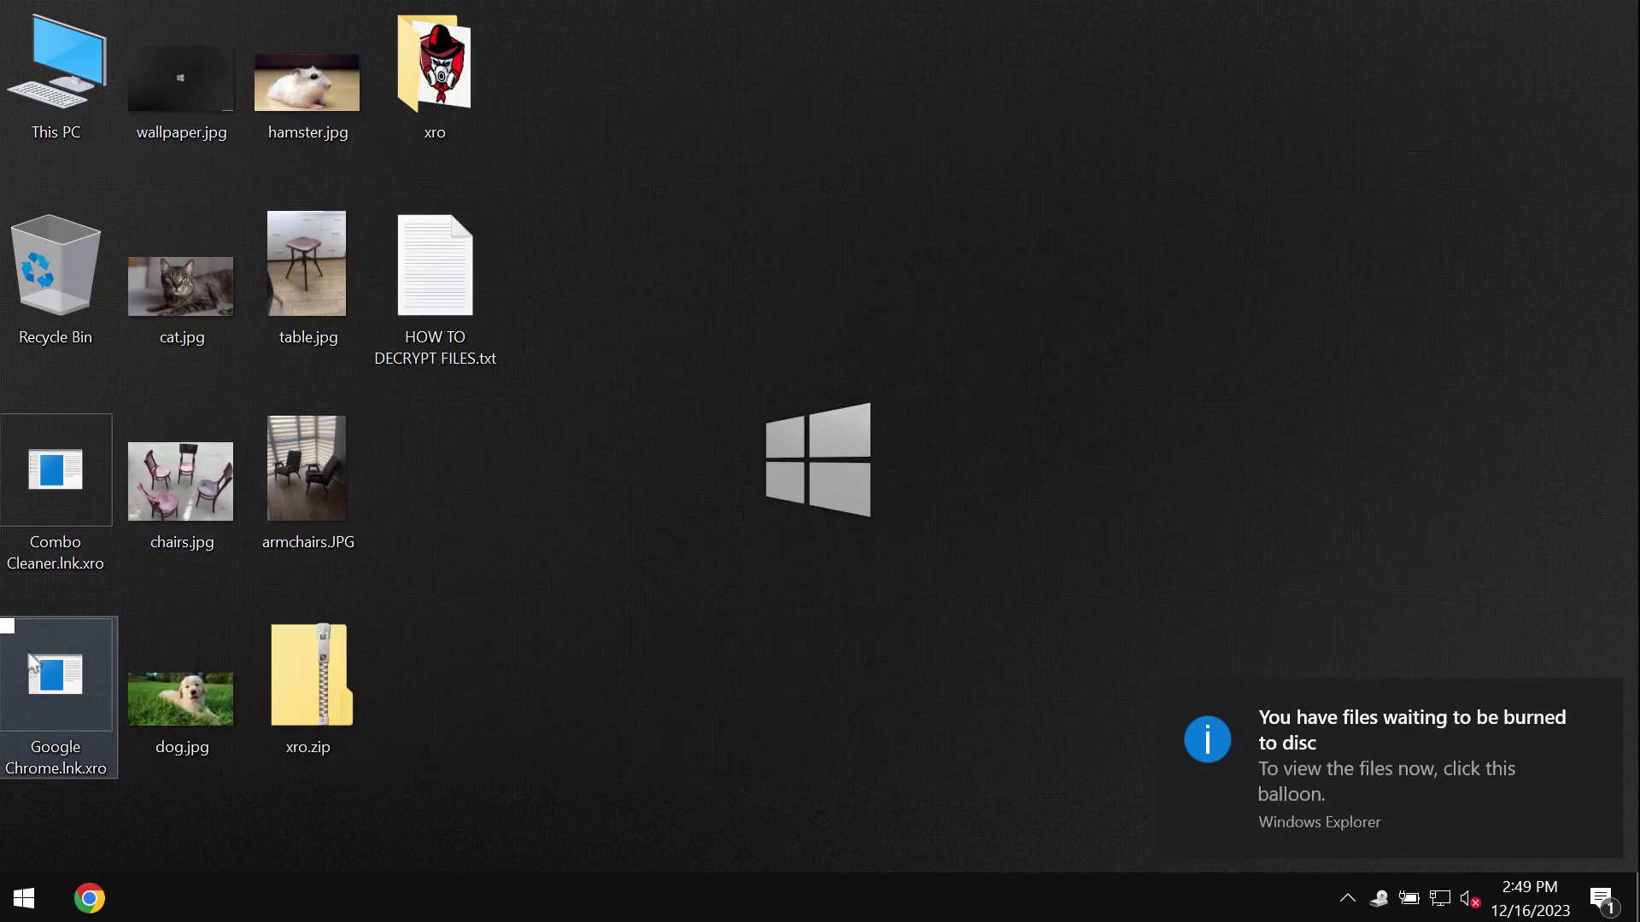
click(184, 273)
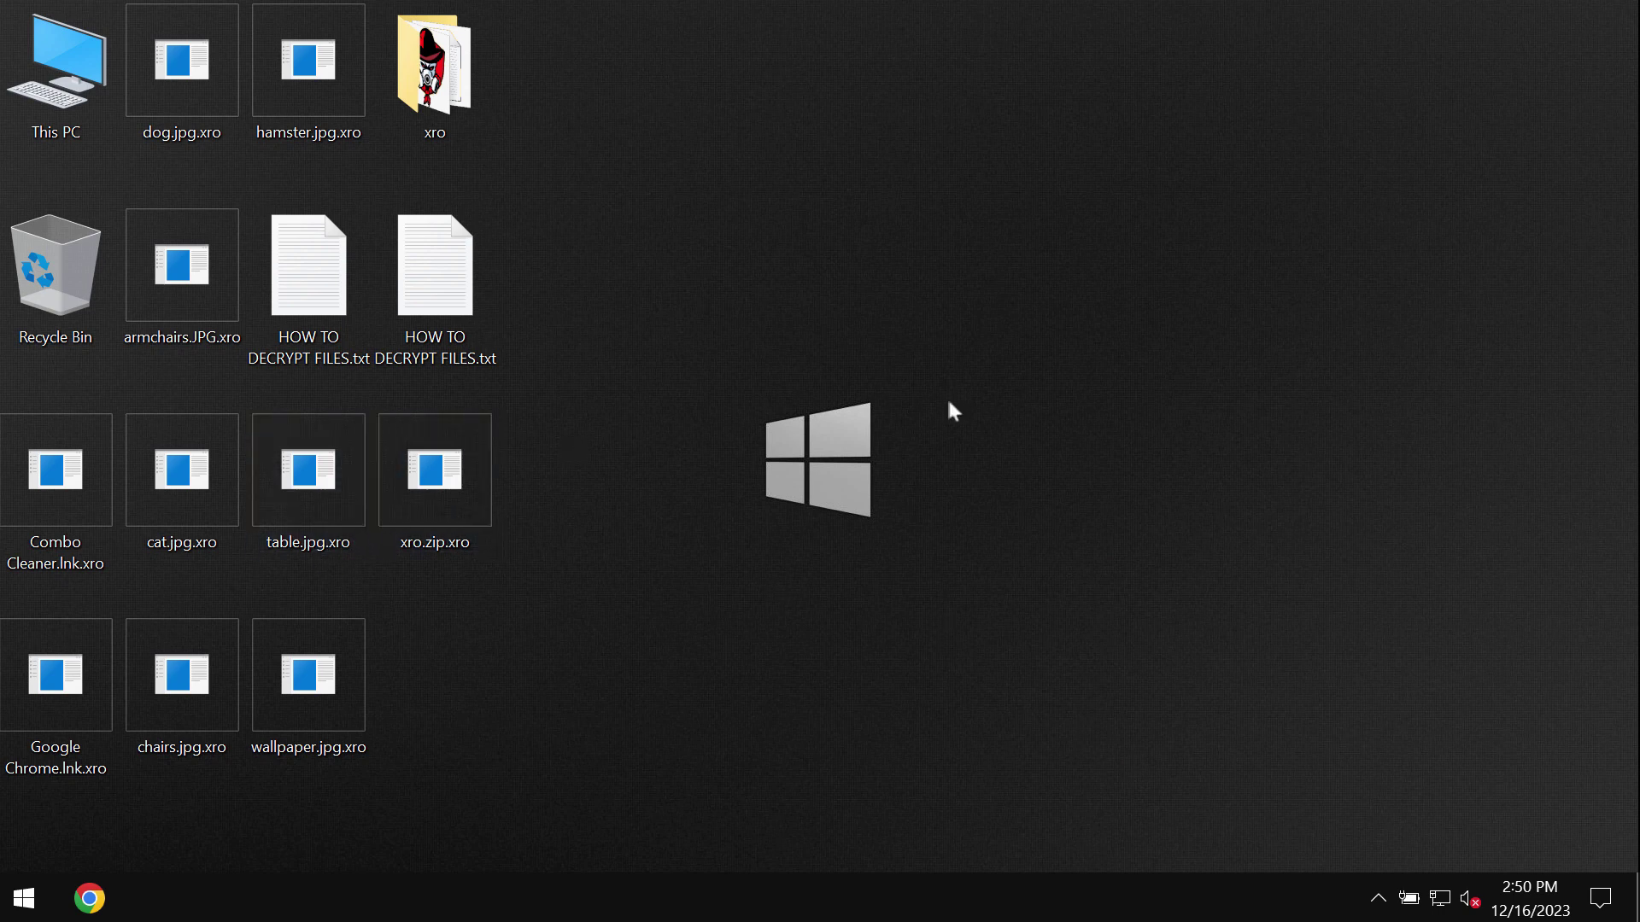
Step: Open HOW TO DECRYPT FILES.txt, move its window to read the SMS demand, then minimise it
double_click(454, 274)
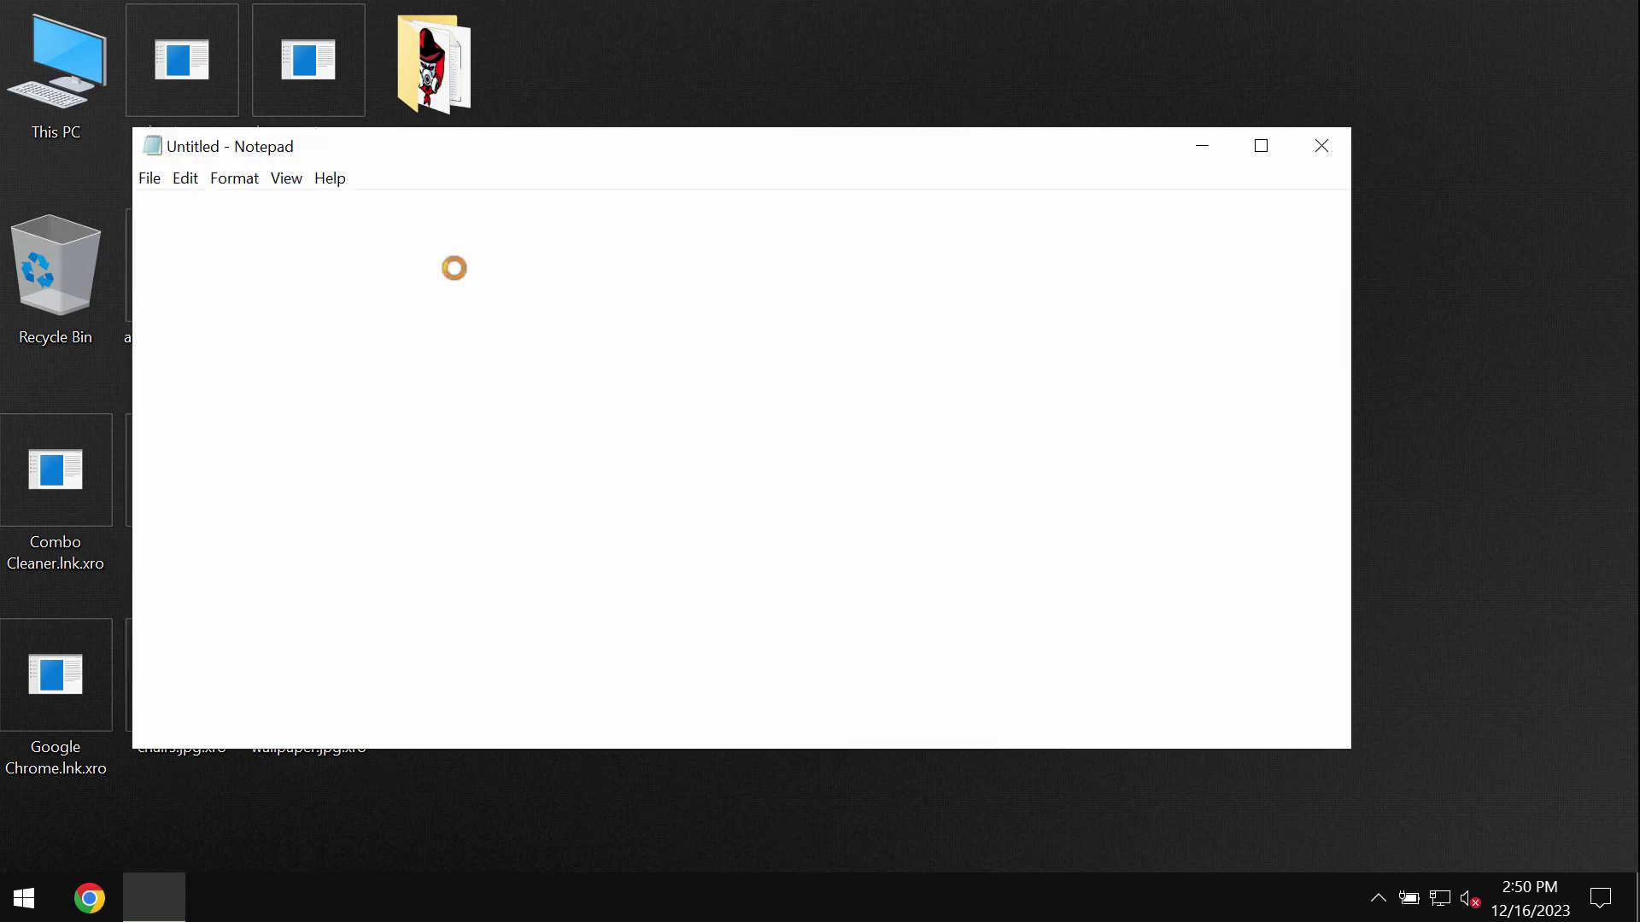
drag(635, 159, 564, 208)
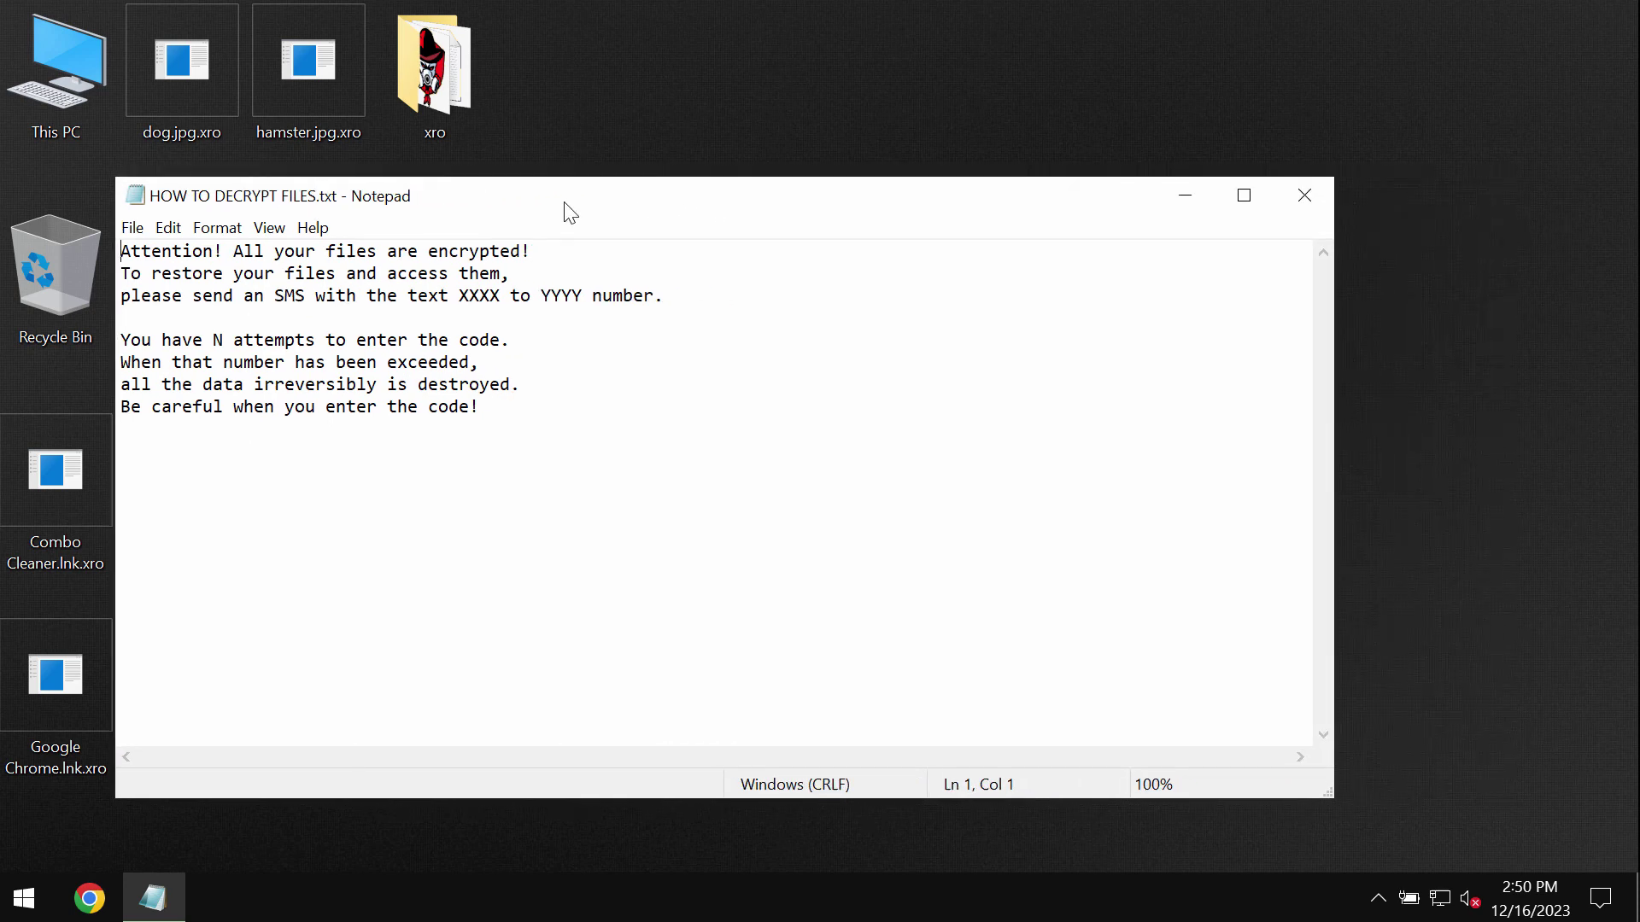
click(1180, 207)
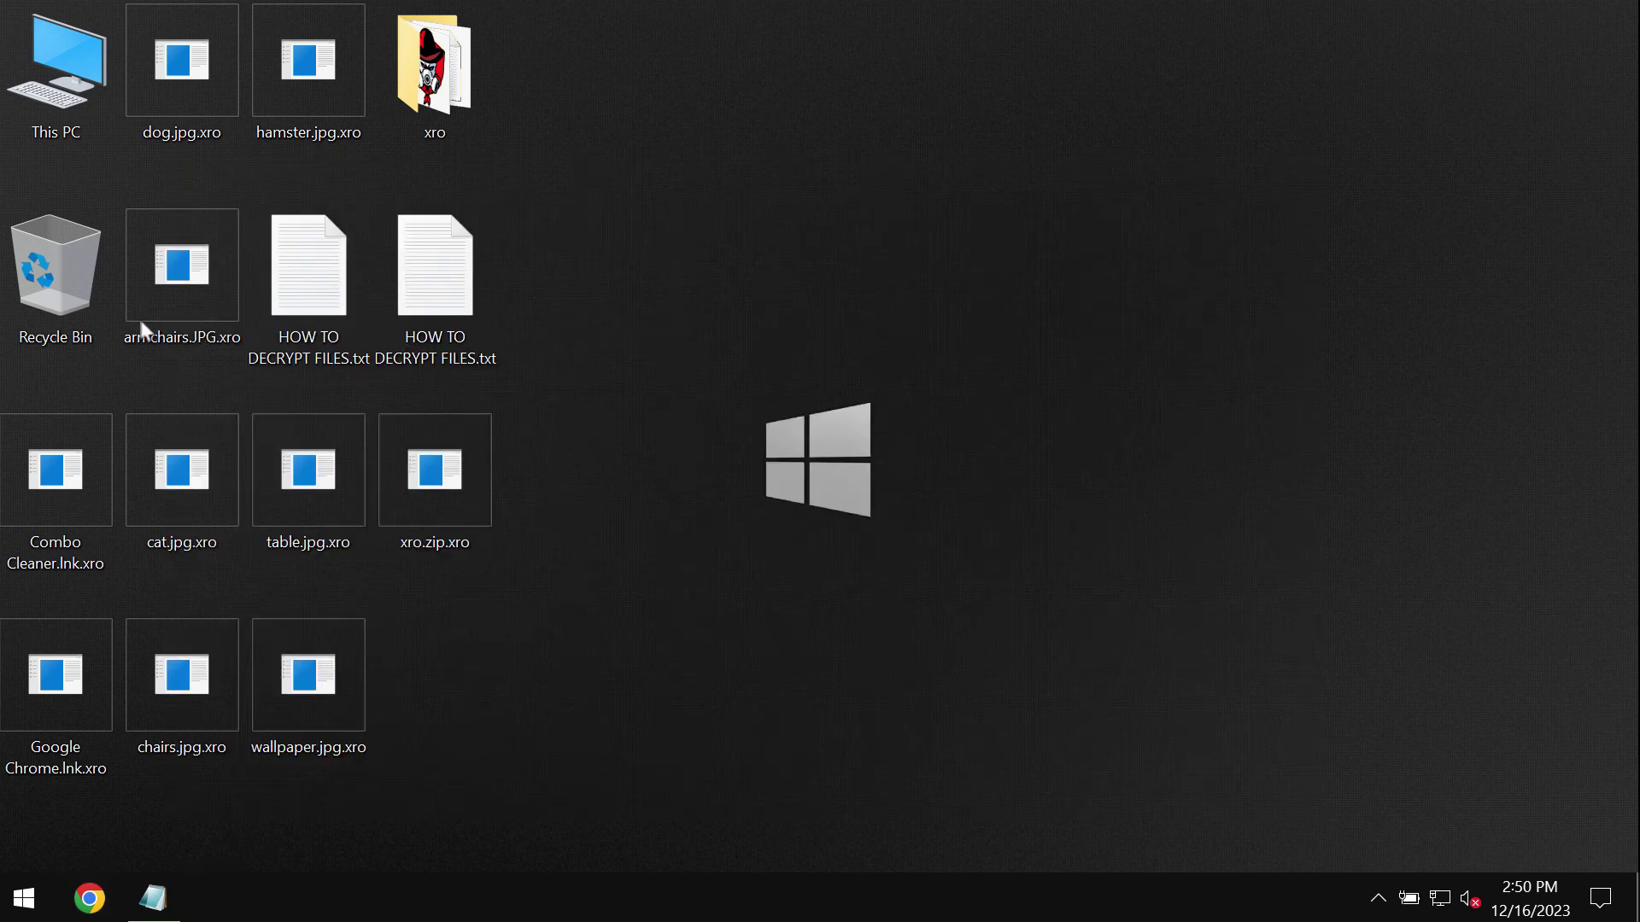
Step: Browse C:\Program Files (x86), peek into Combo Cleaner, then open Internet Explorer's folder
double_click(56, 64)
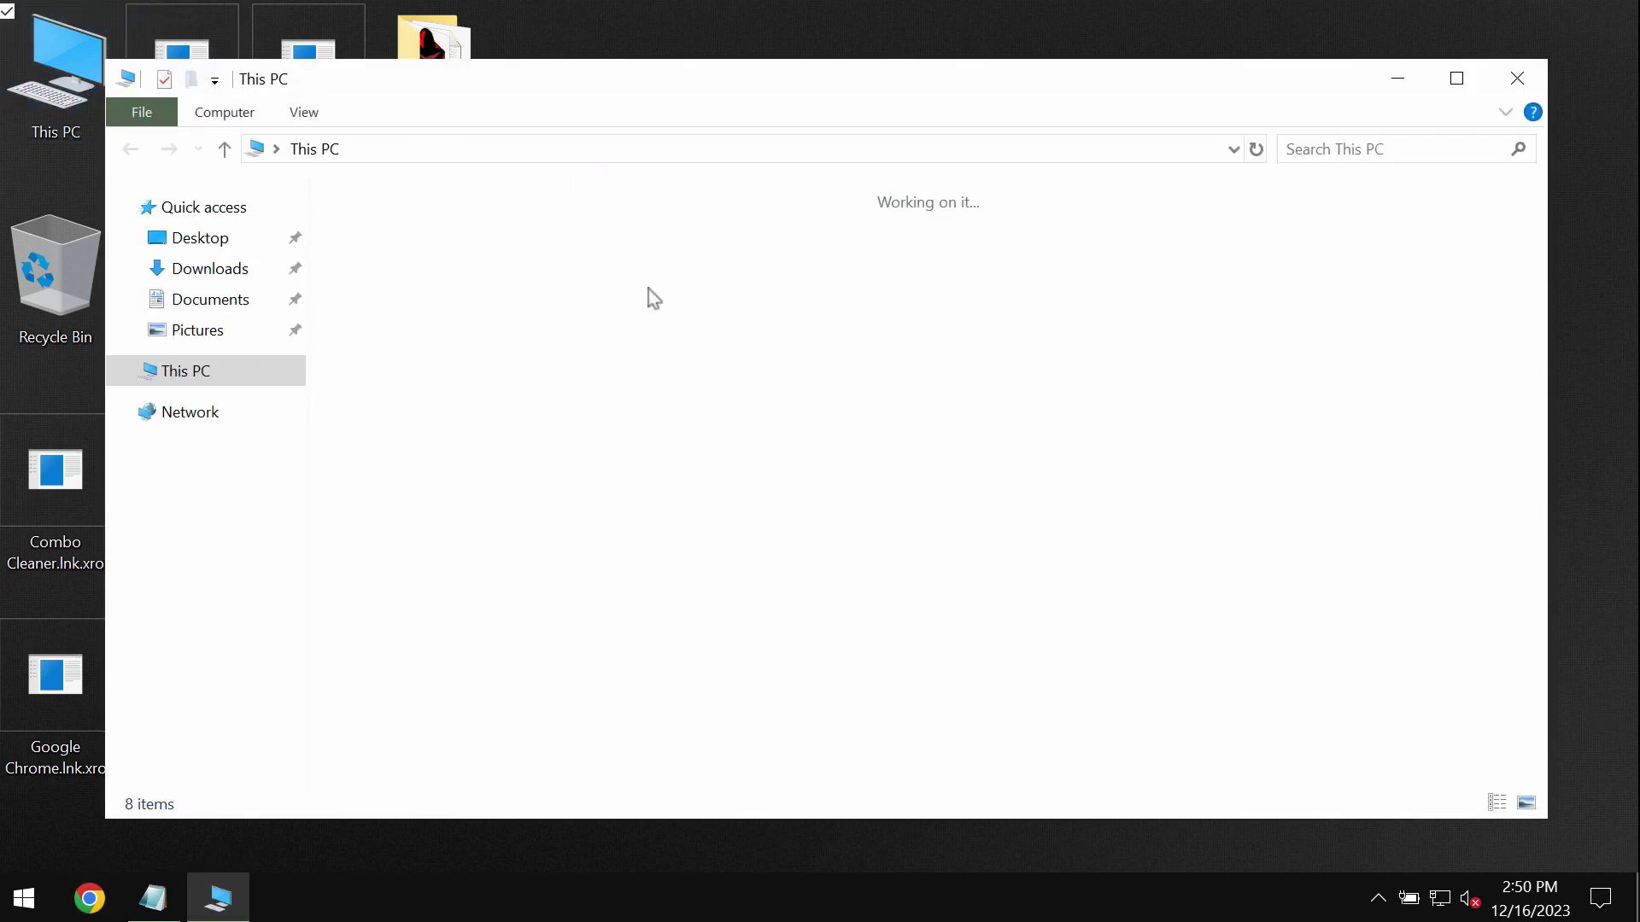
click(577, 455)
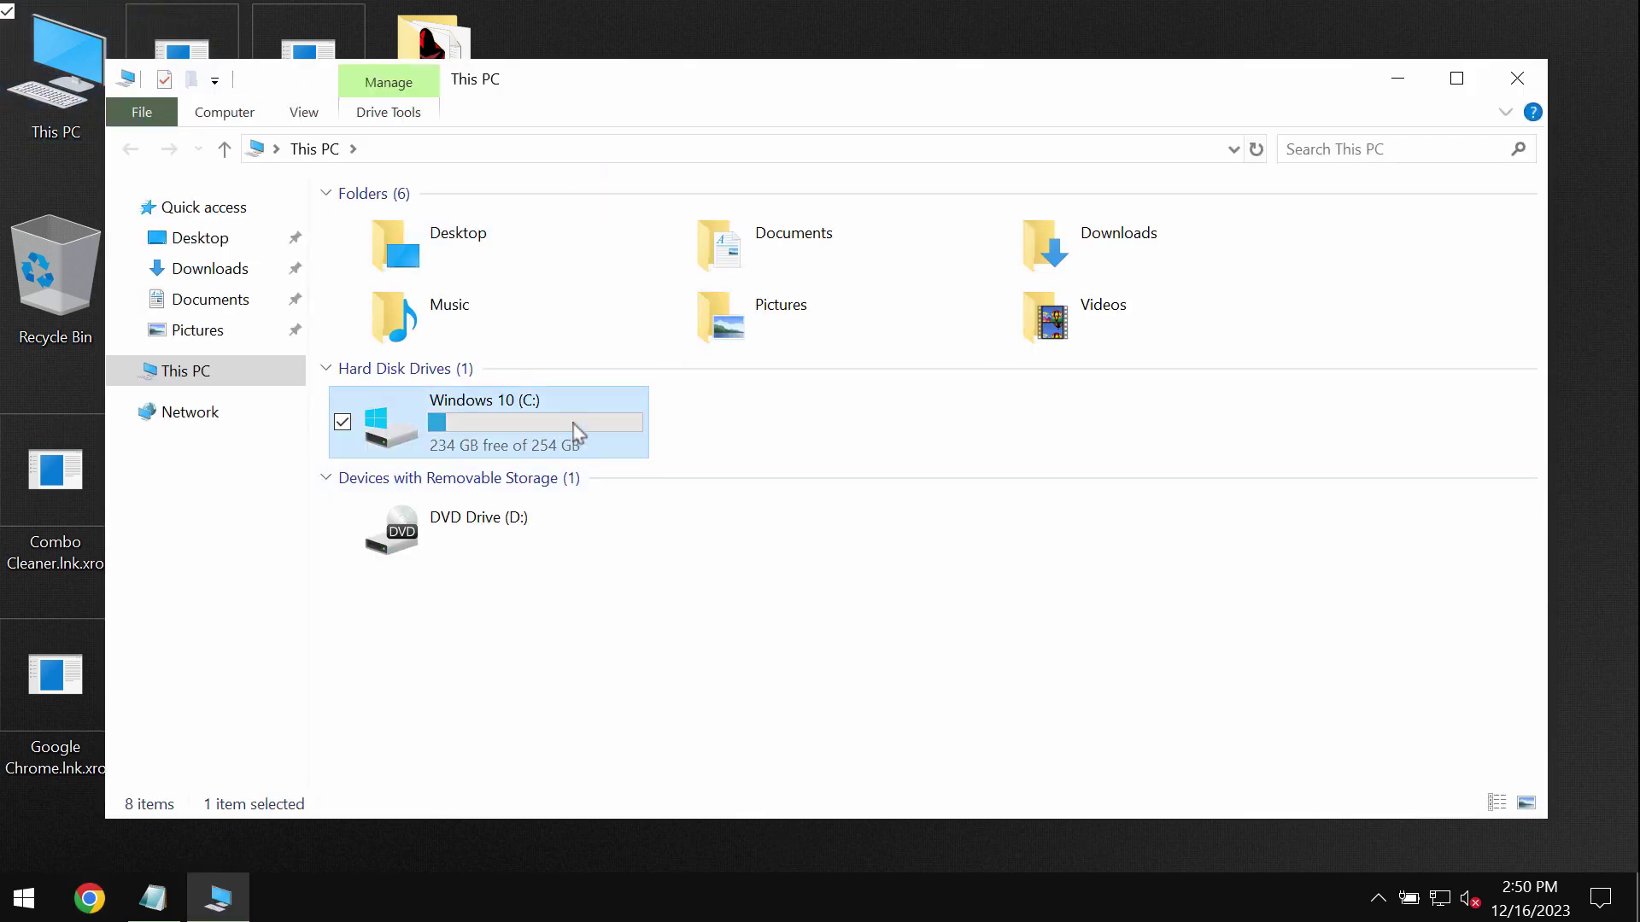
double_click(577, 432)
double_click(513, 293)
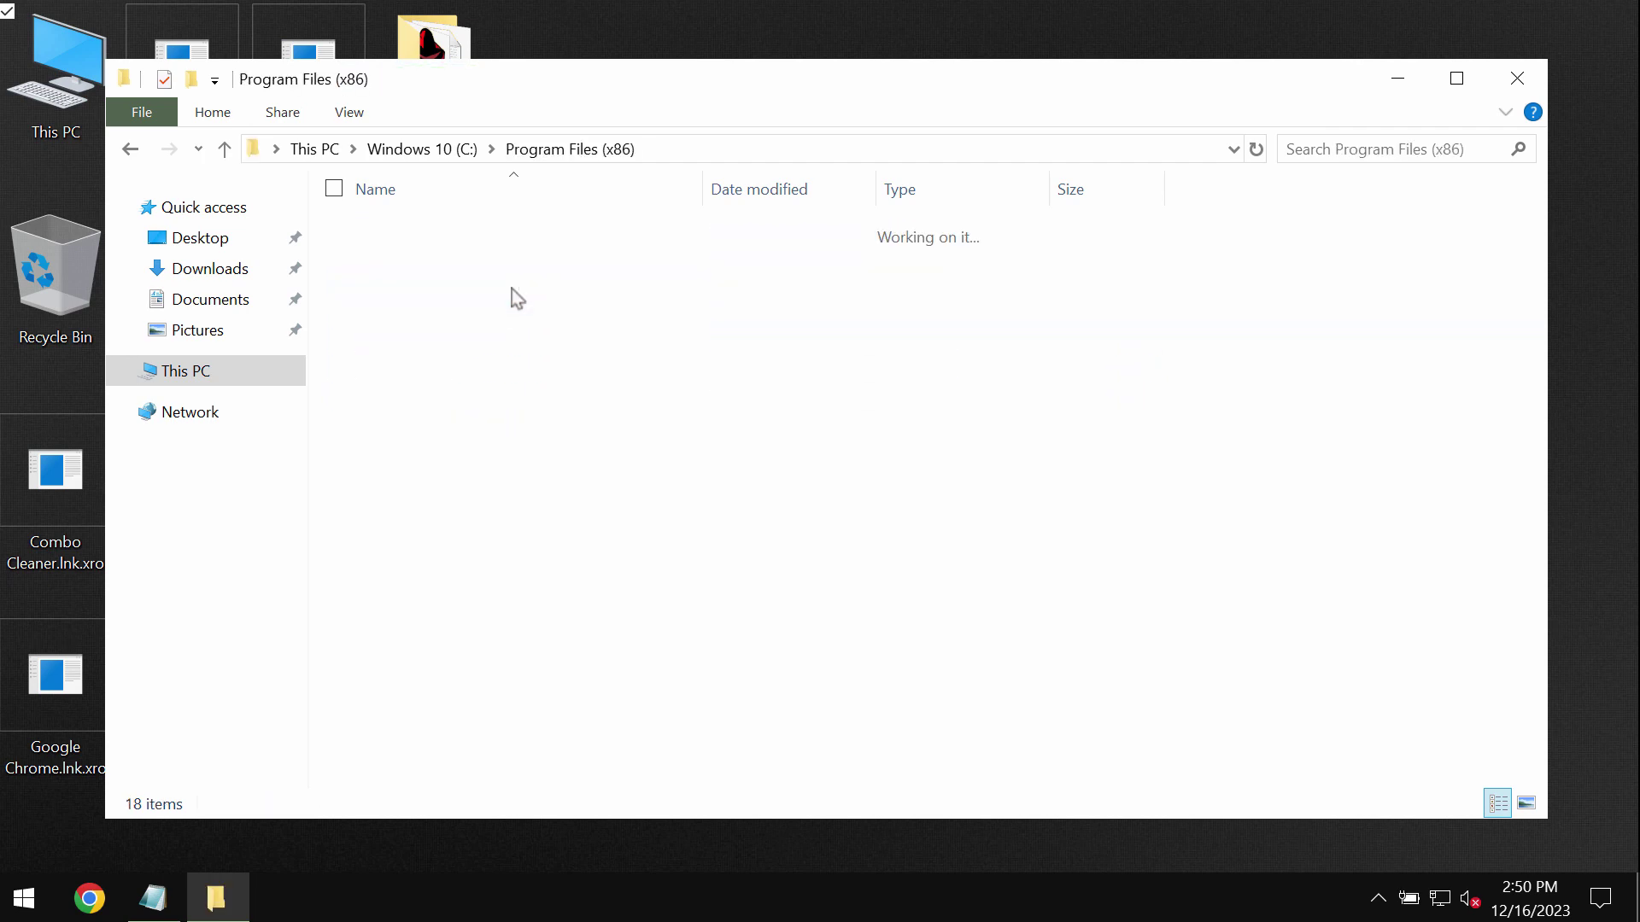
double_click(504, 227)
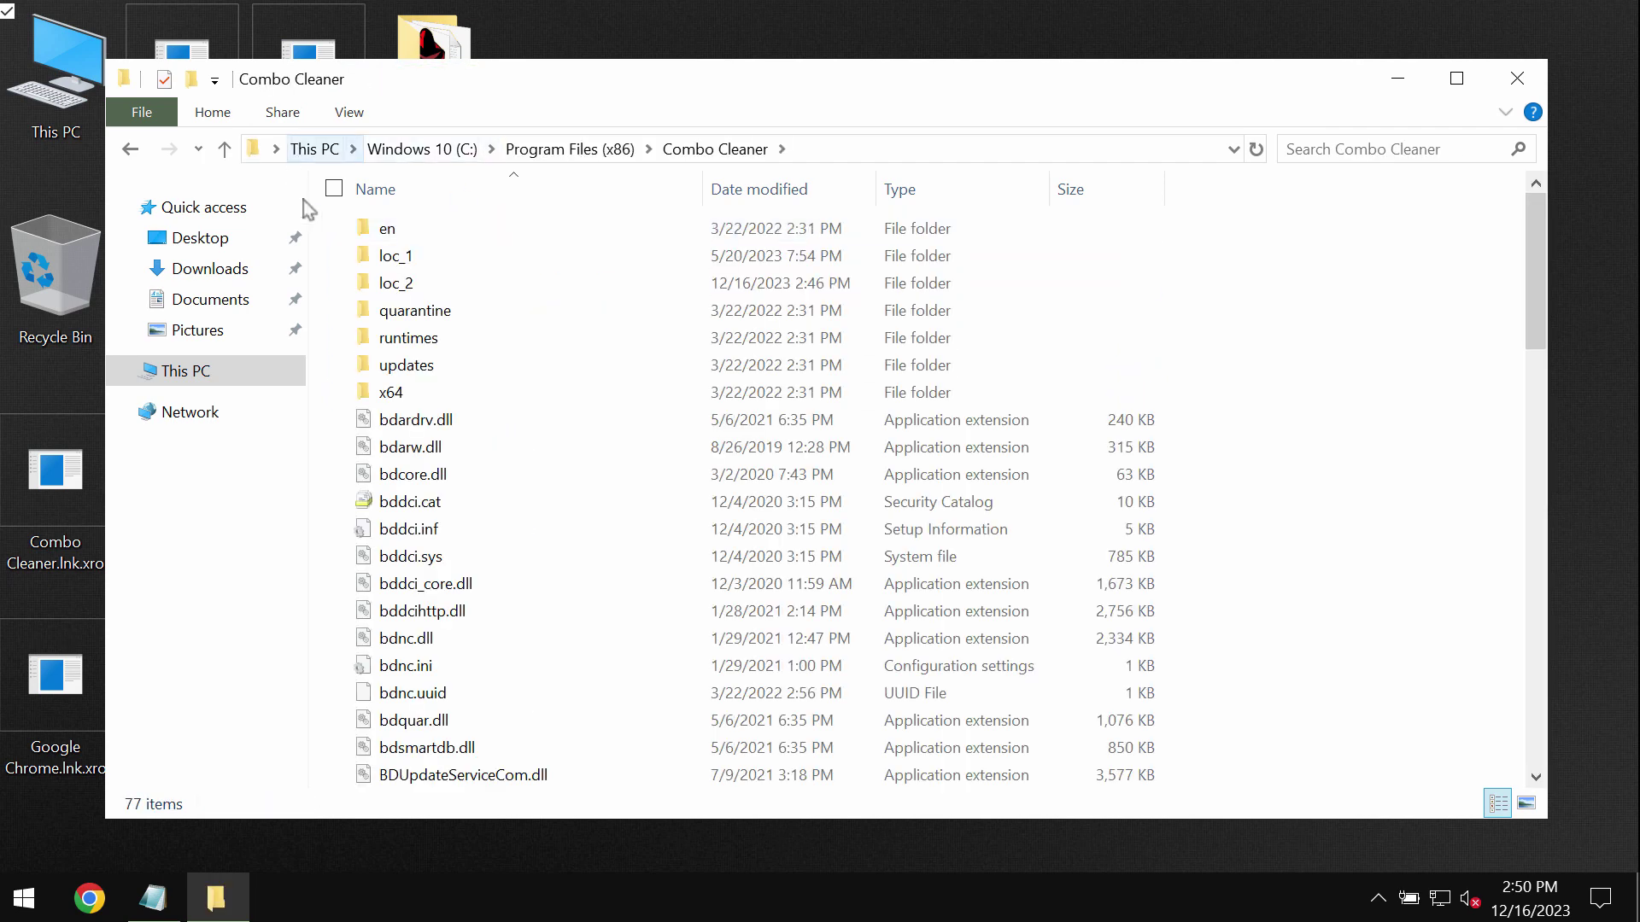
click(131, 150)
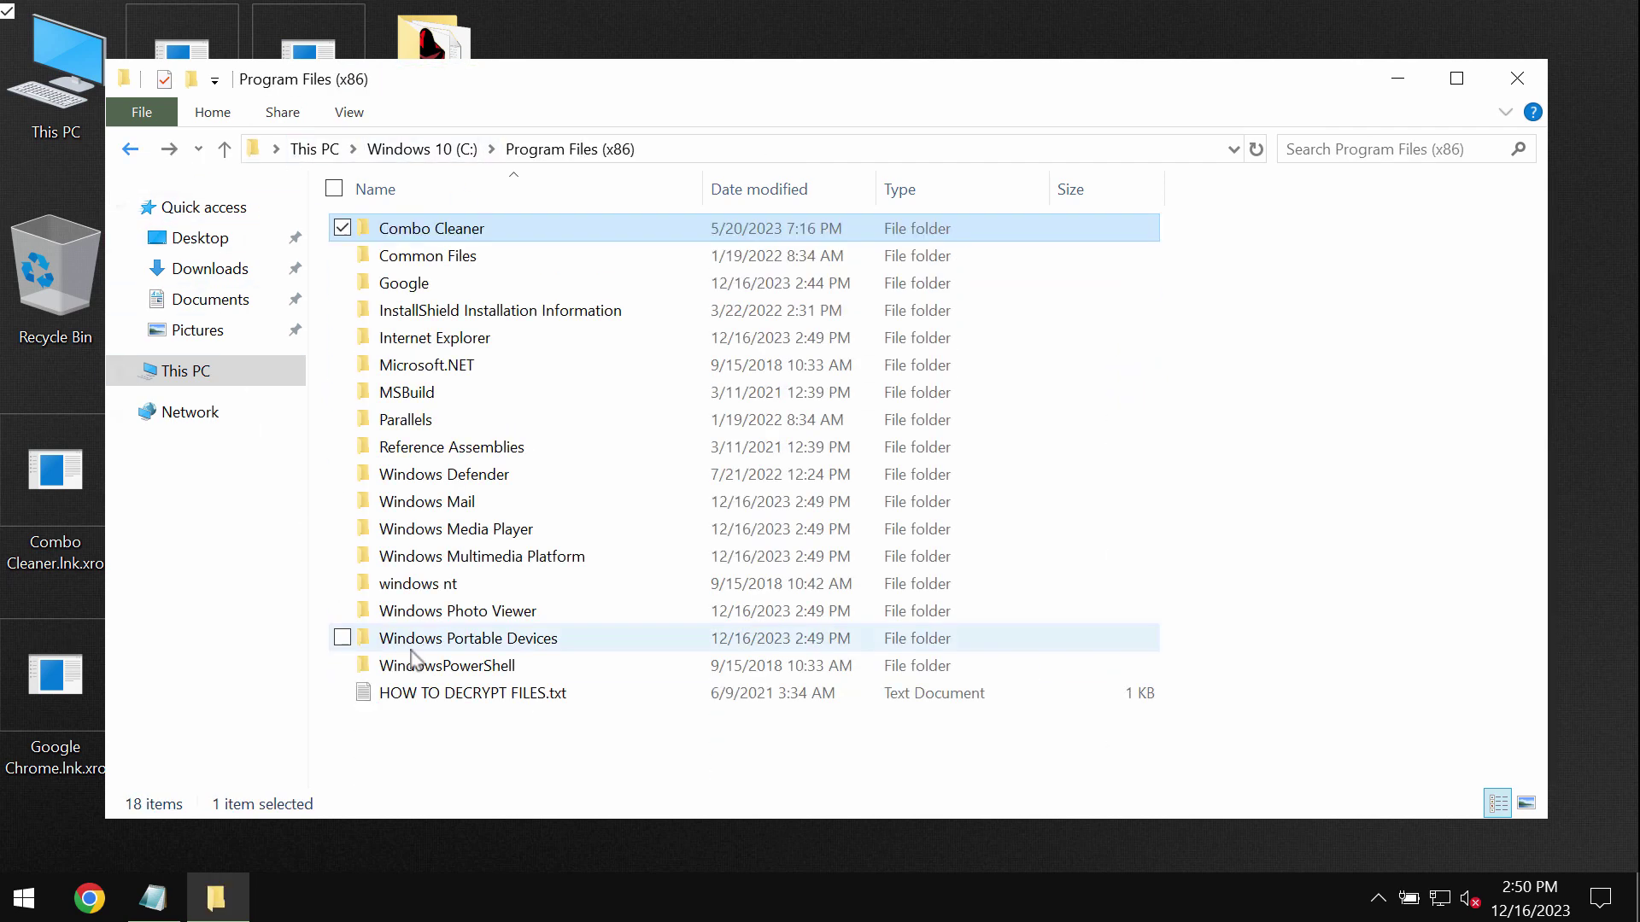
double_click(534, 339)
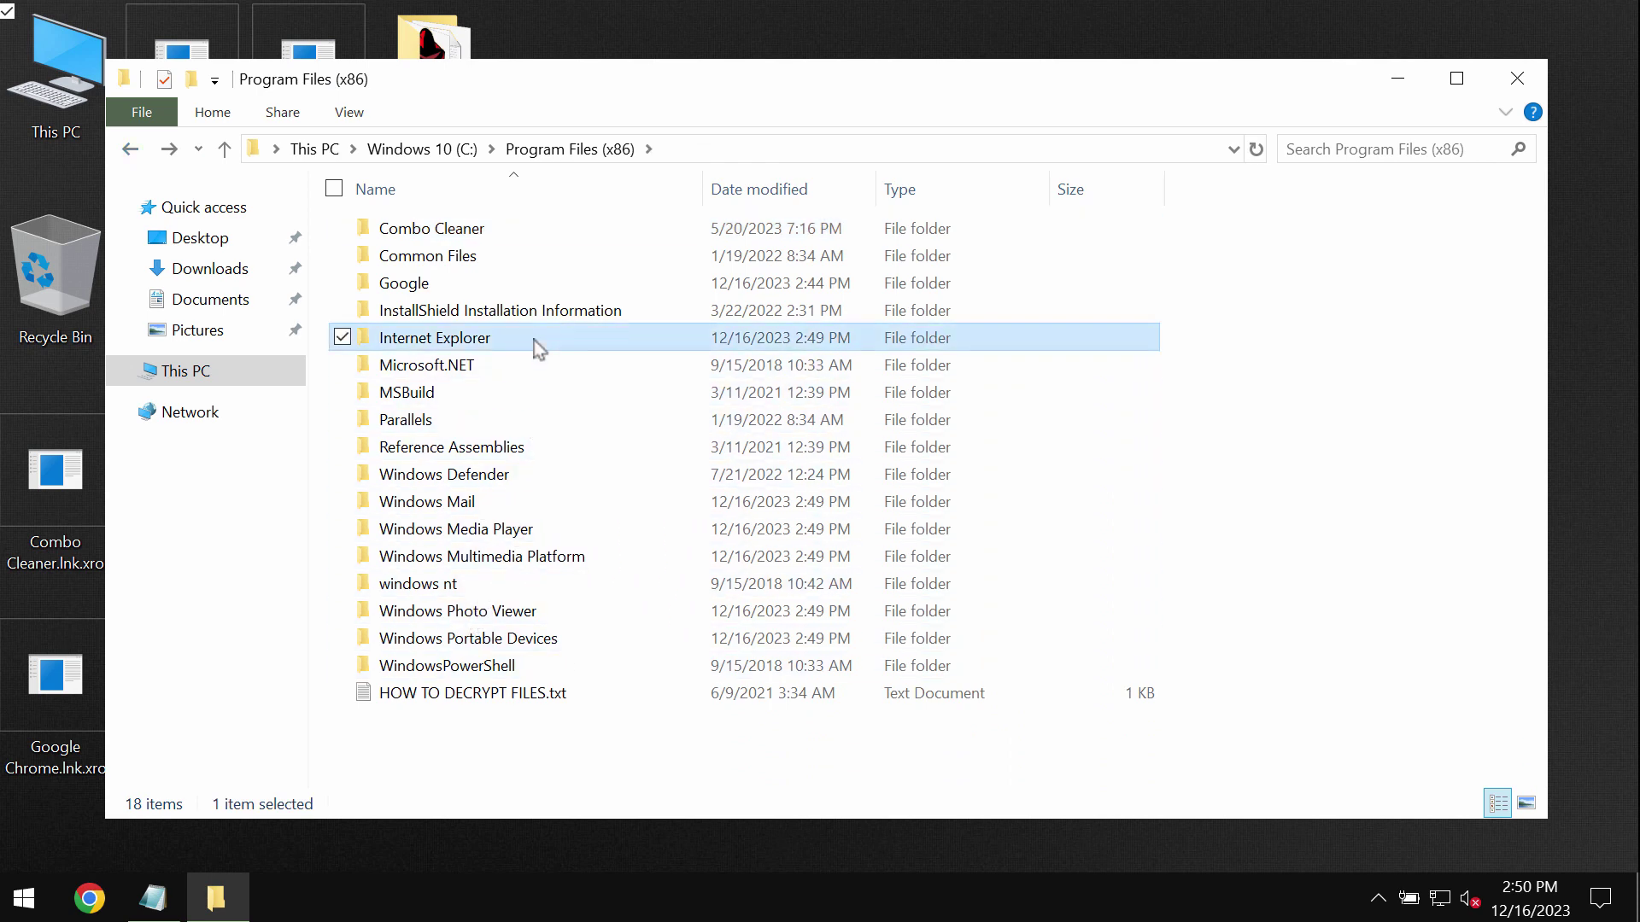
Step: Launch iexplore.exe, go to combocleaner.com via 'comboclean', and maximize the browser
double_click(556, 510)
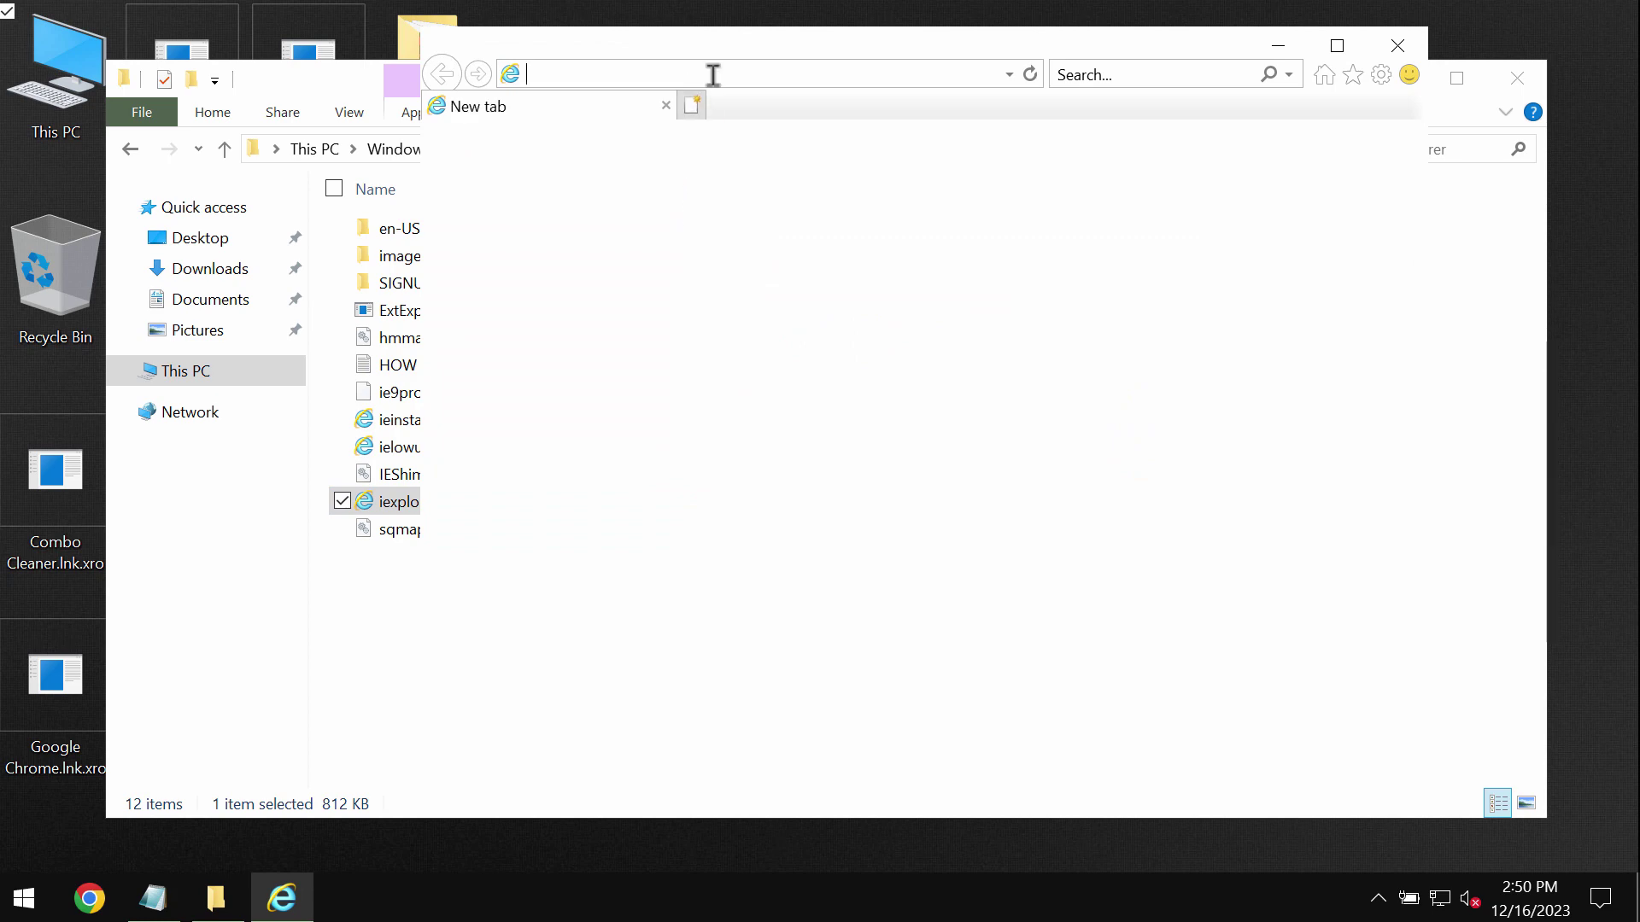
click(712, 74)
text(combocleaner.com)
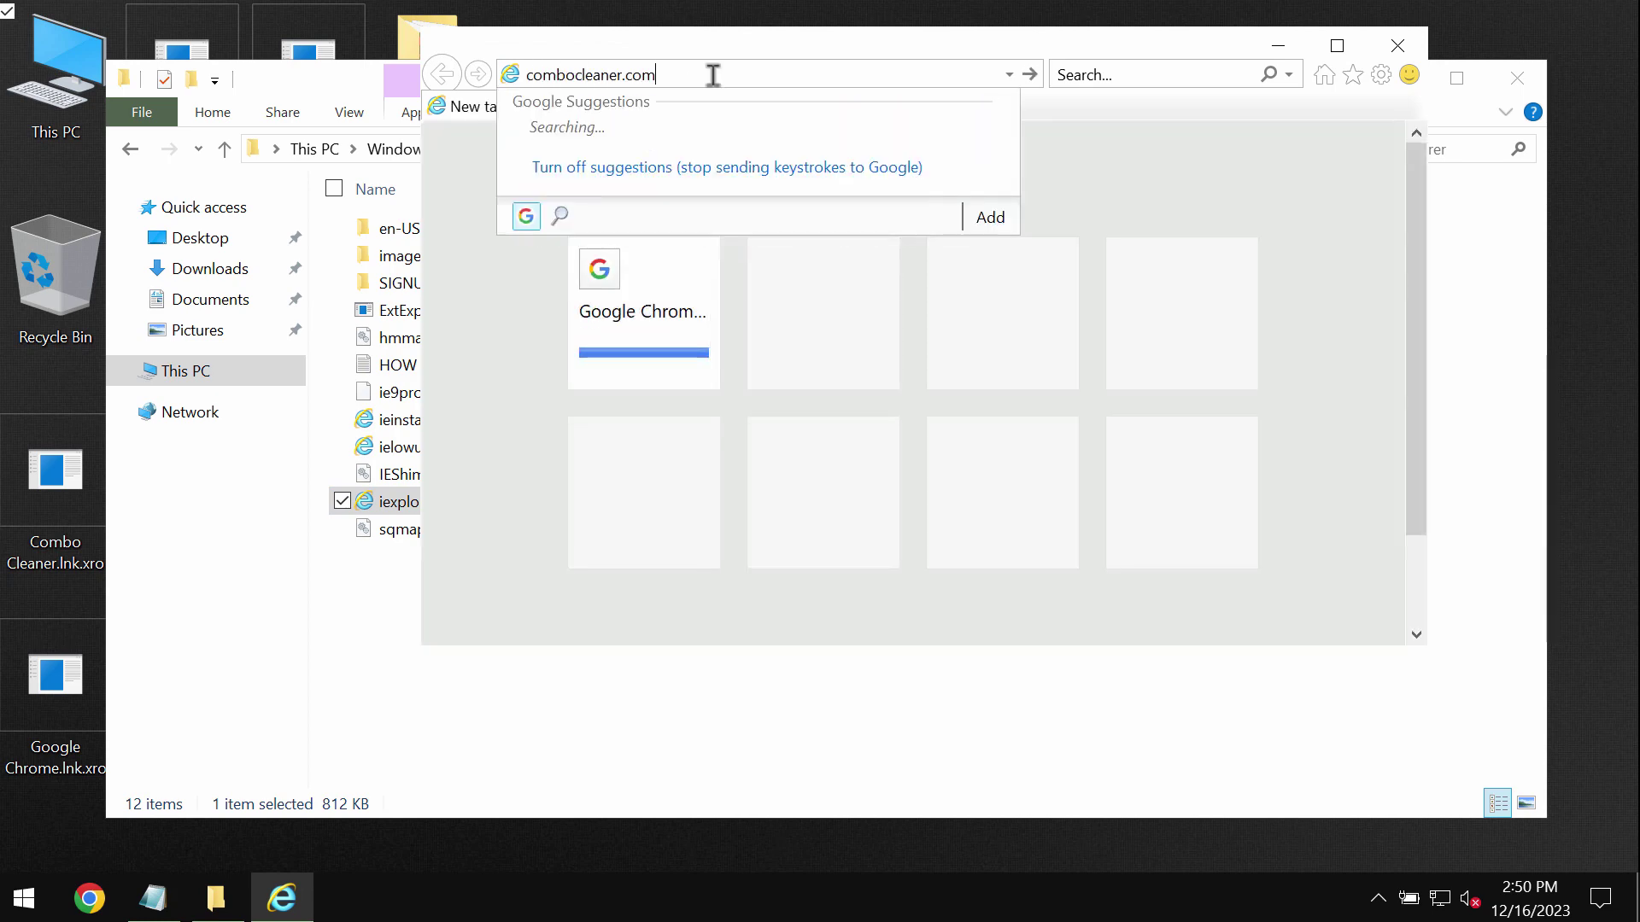
key(Return)
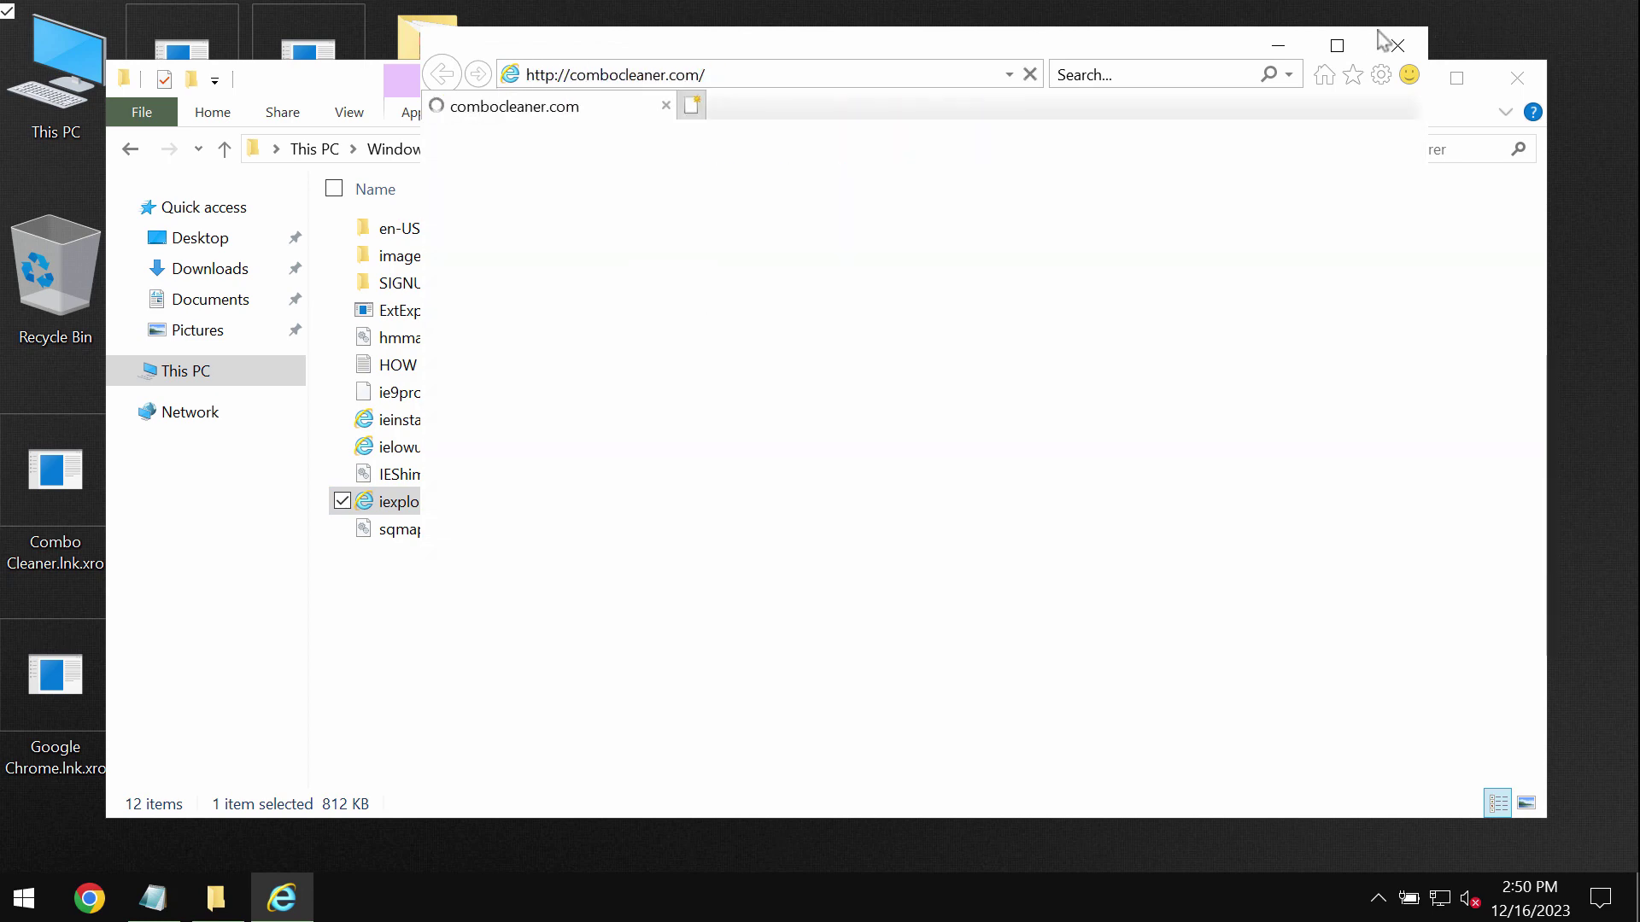
click(1337, 45)
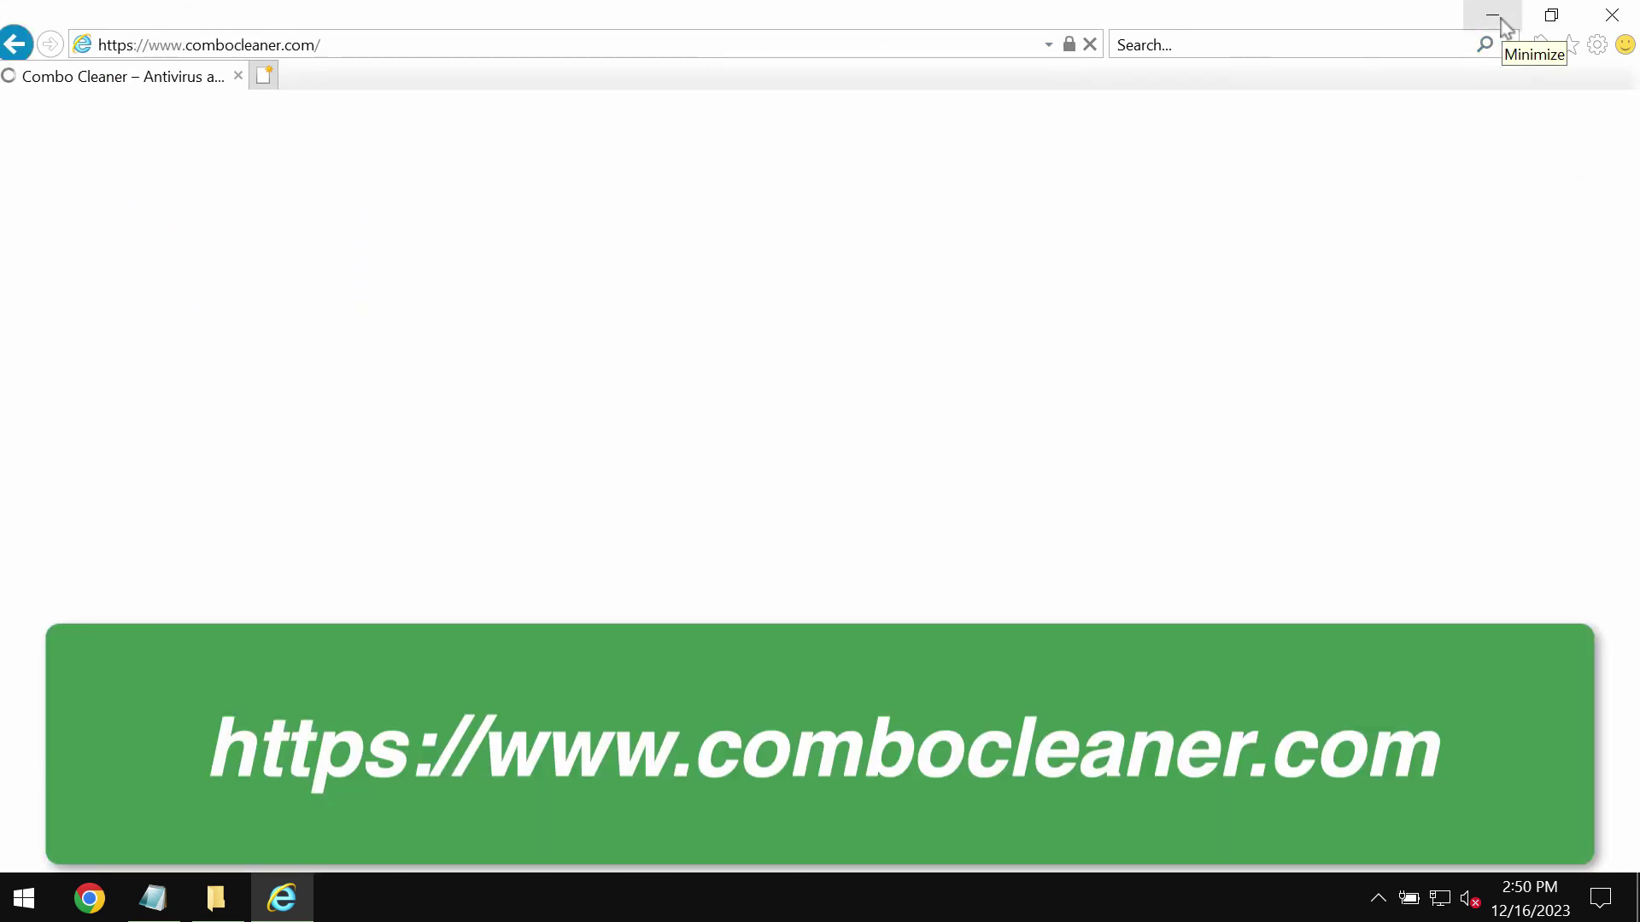
Step: Minimize the browser, open Combo Cleaner from the tray, start a Quick Scan and reopen its progress
click(1502, 21)
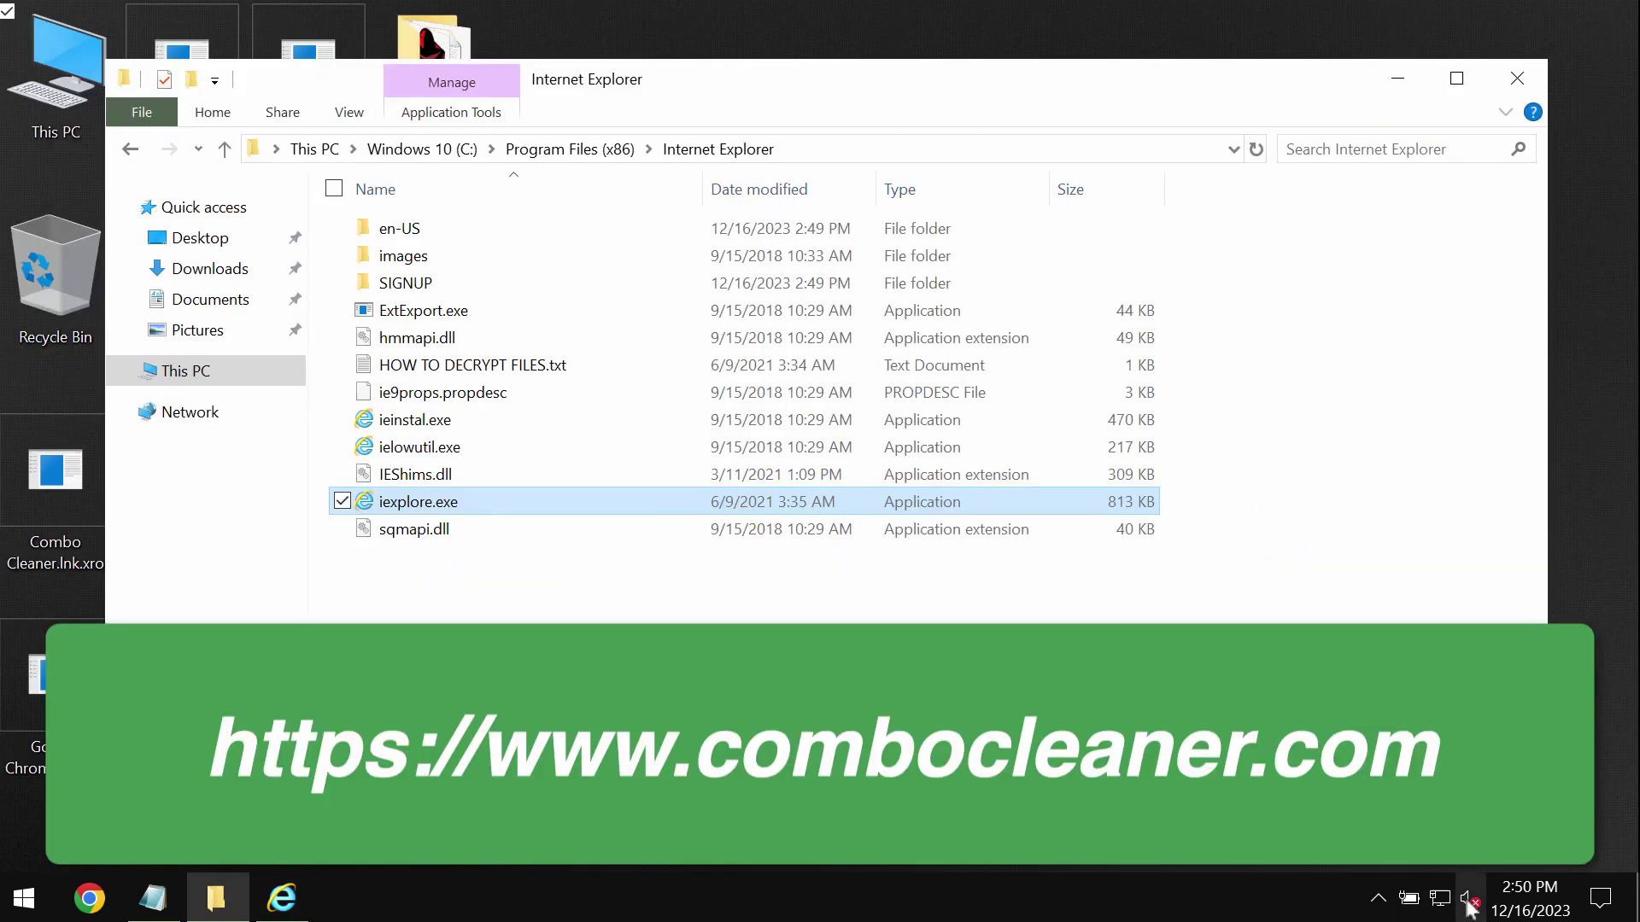
click(1378, 897)
click(1398, 845)
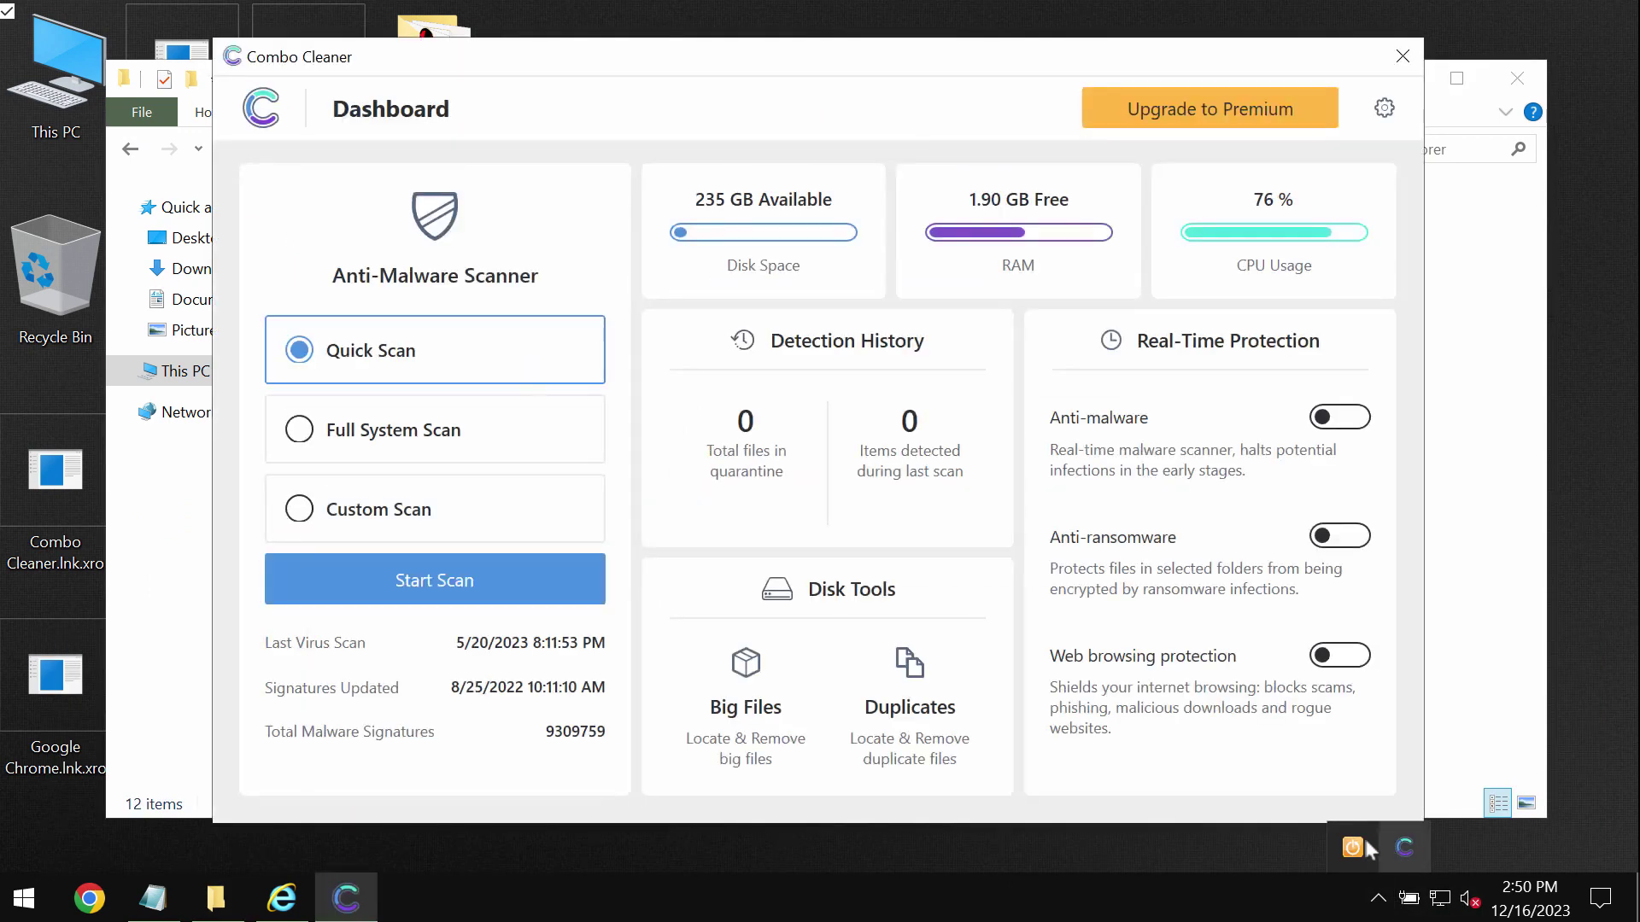
click(388, 583)
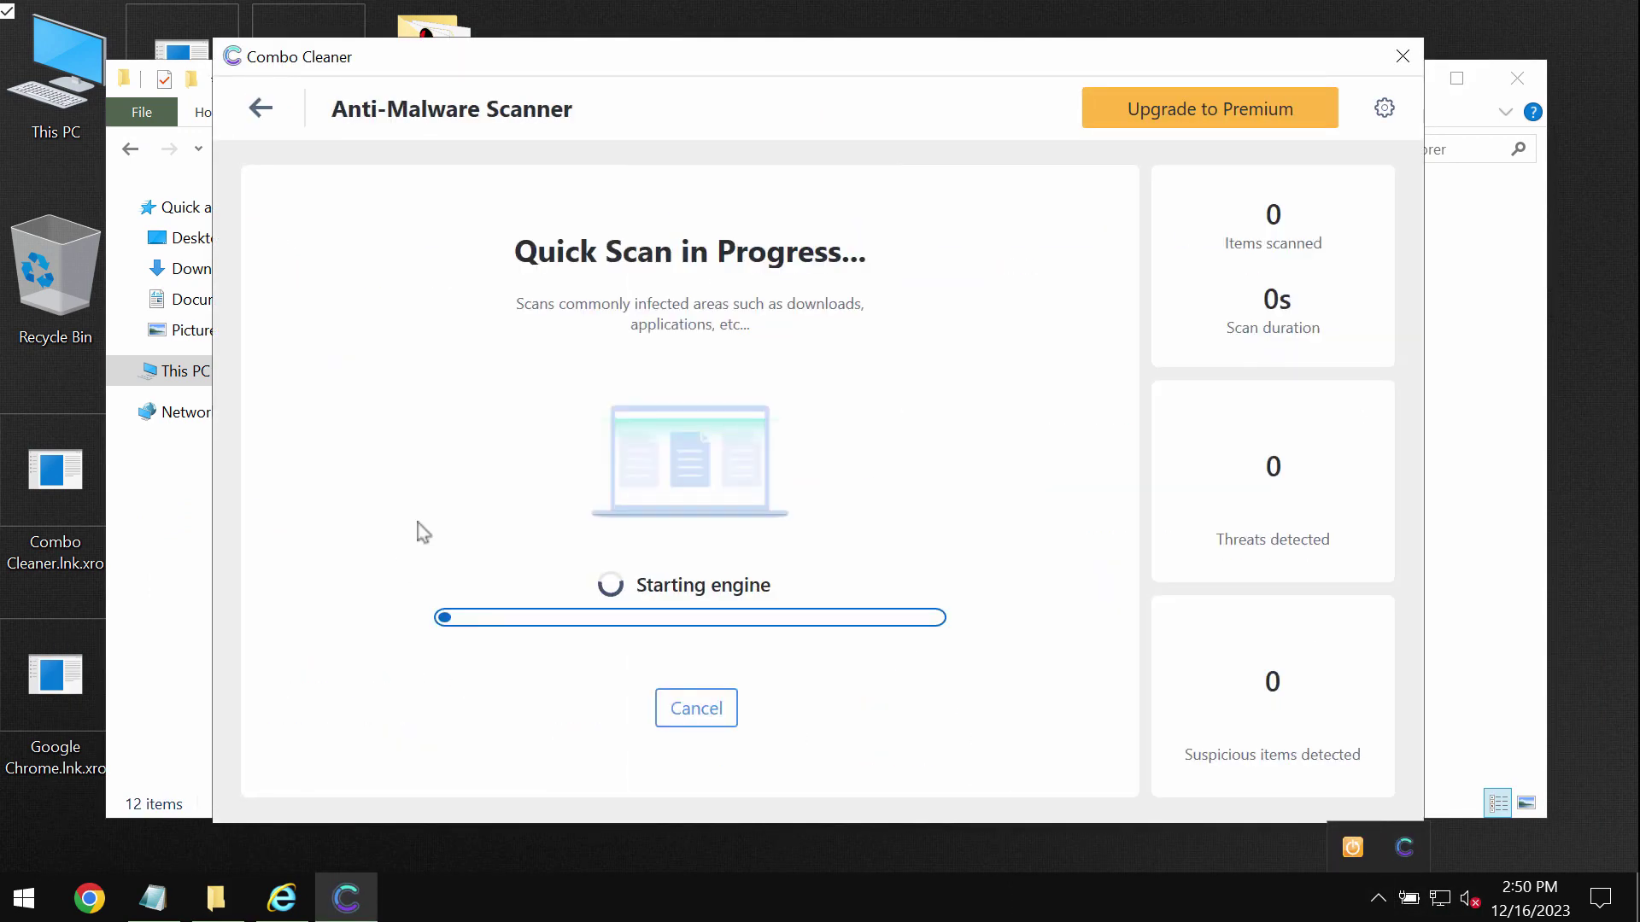
click(261, 108)
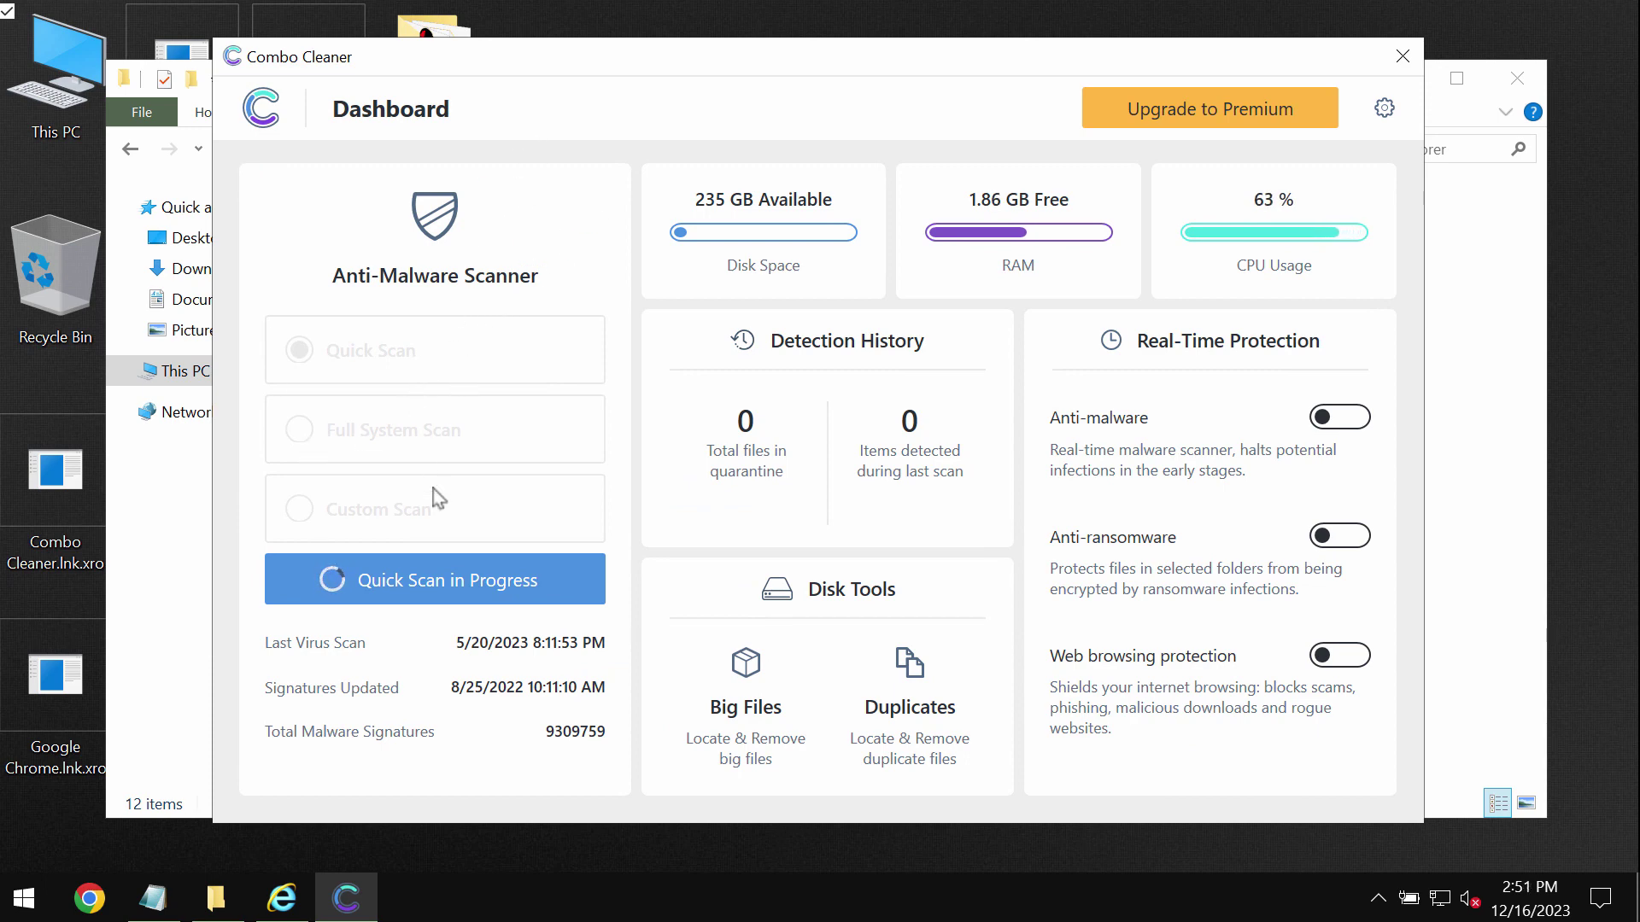
click(414, 605)
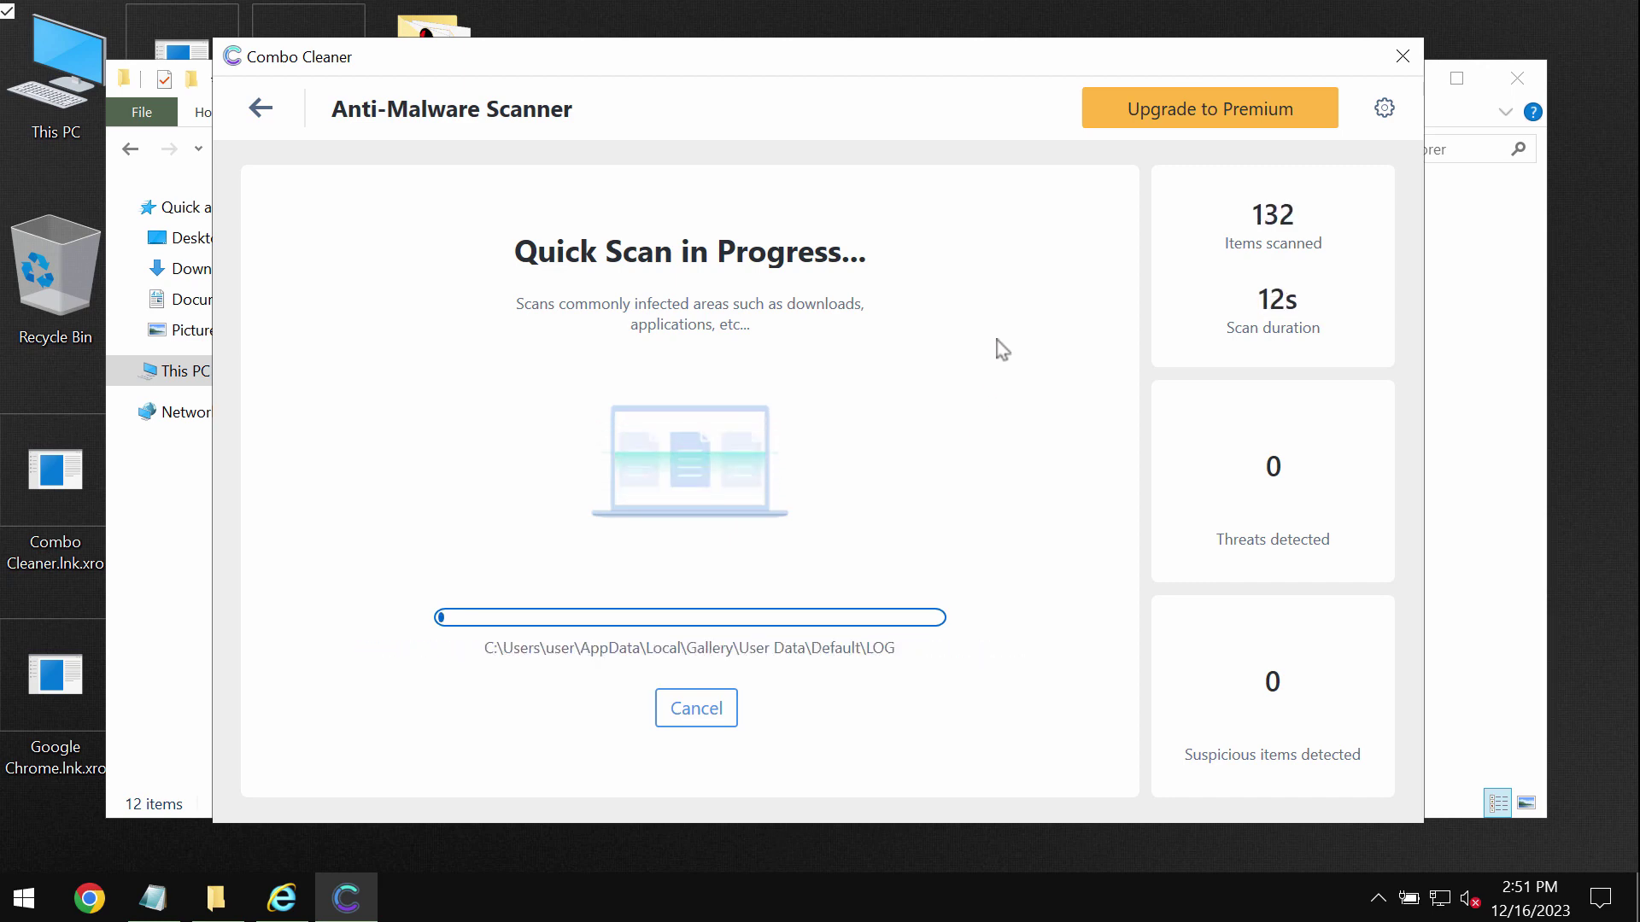
click(1382, 111)
click(693, 197)
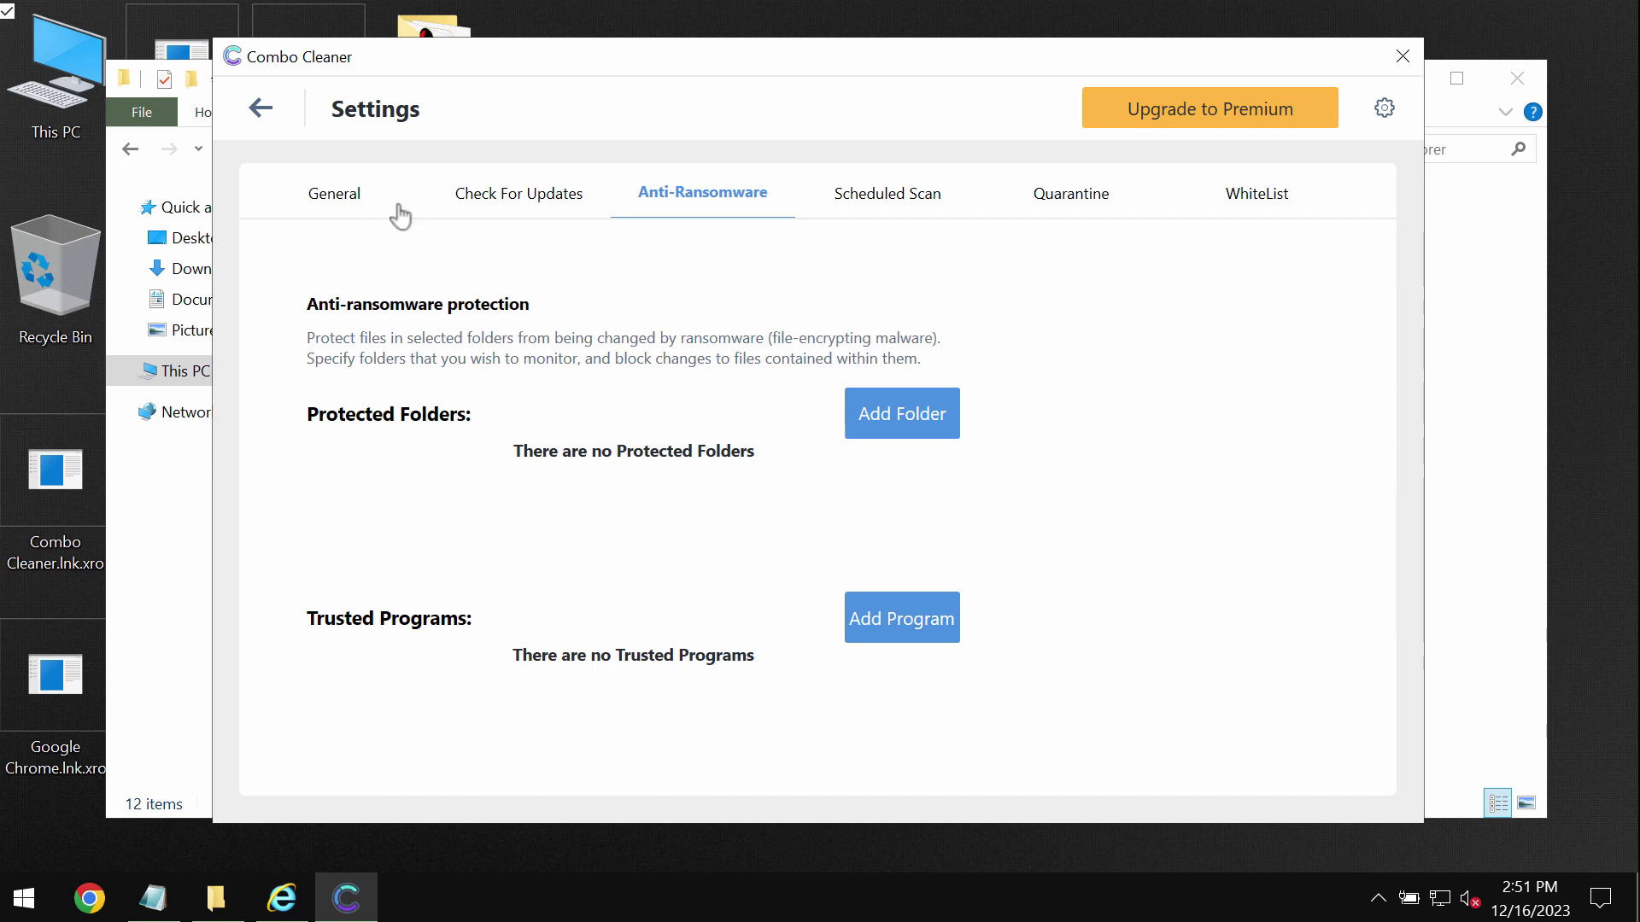
click(261, 109)
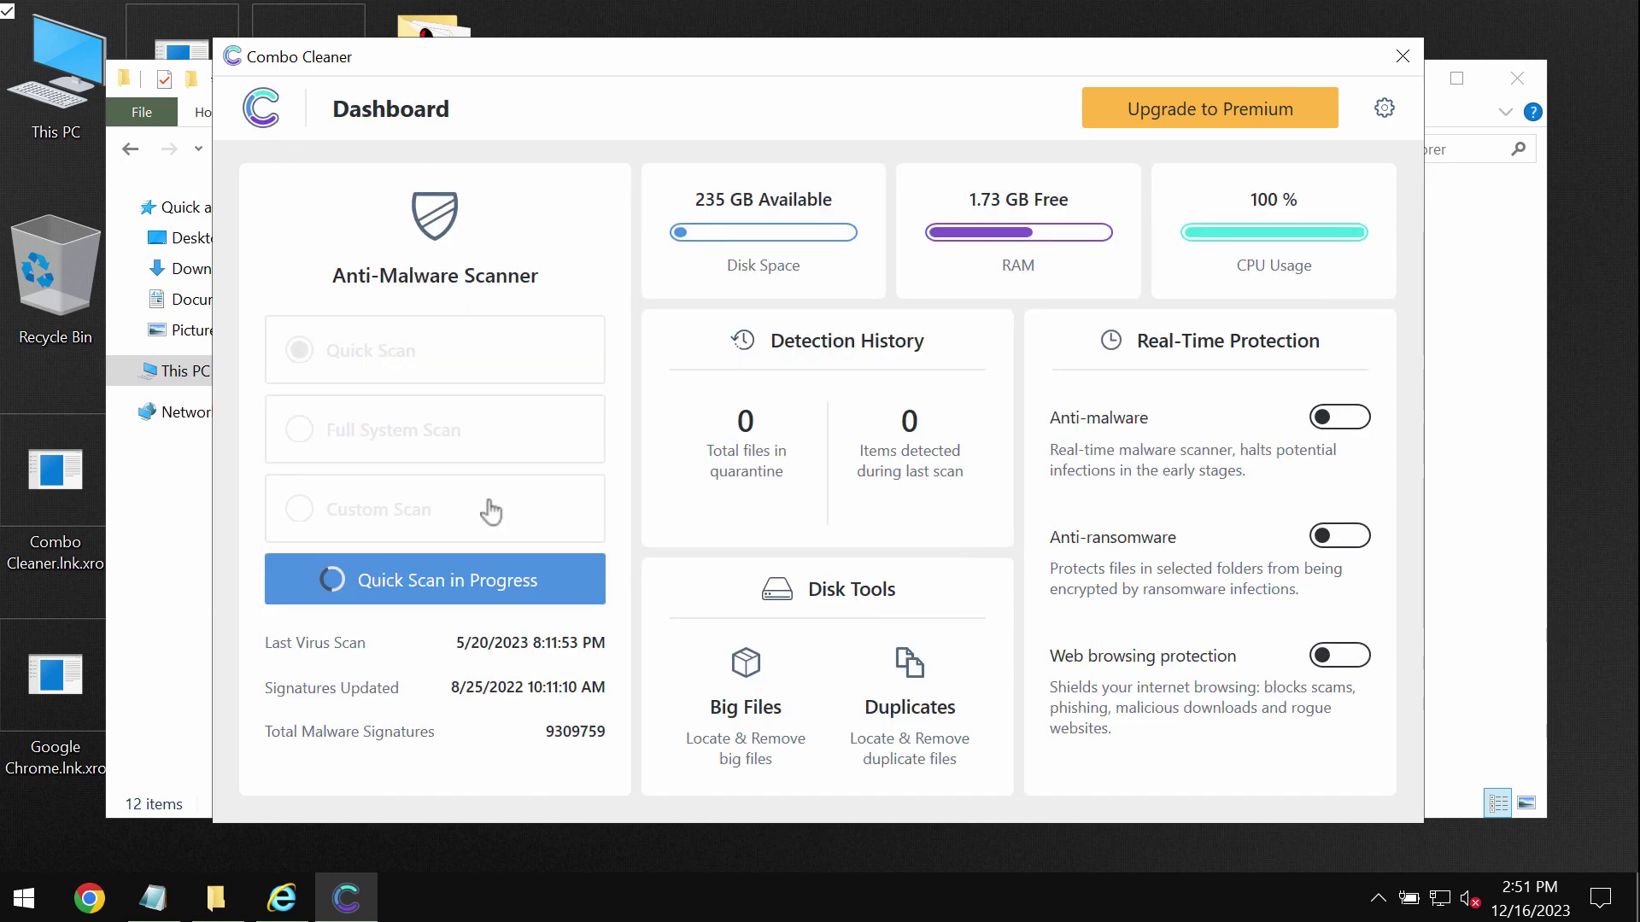
click(450, 591)
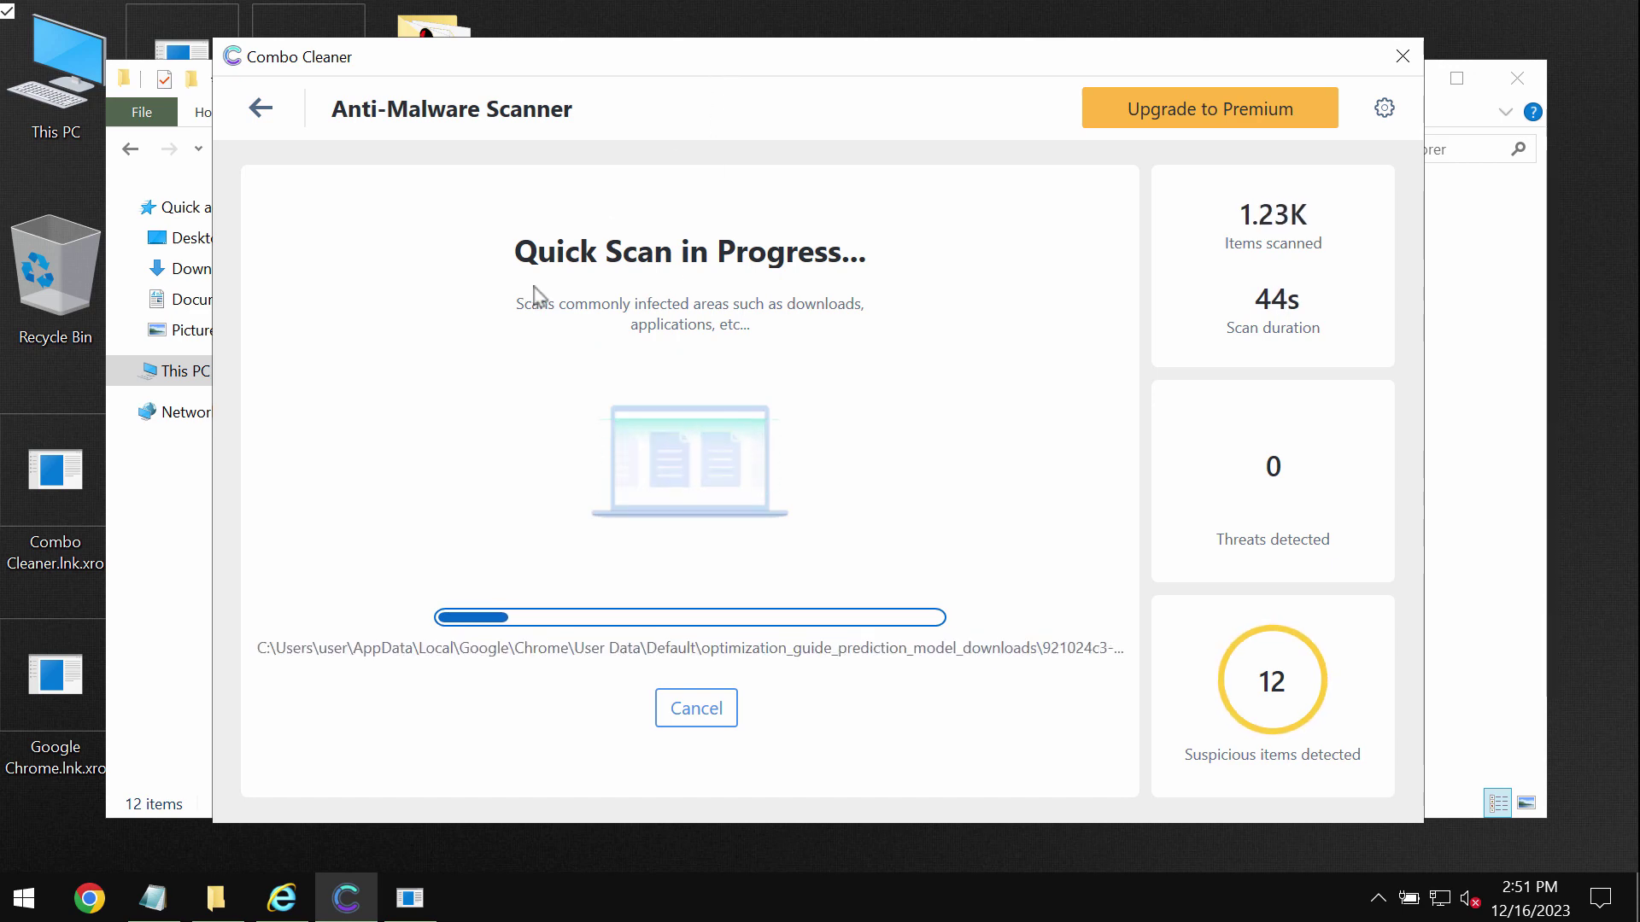
Step: Open the Upgrade to Premium offer, check the running Quick Scan, then reopen the offer
click(1226, 122)
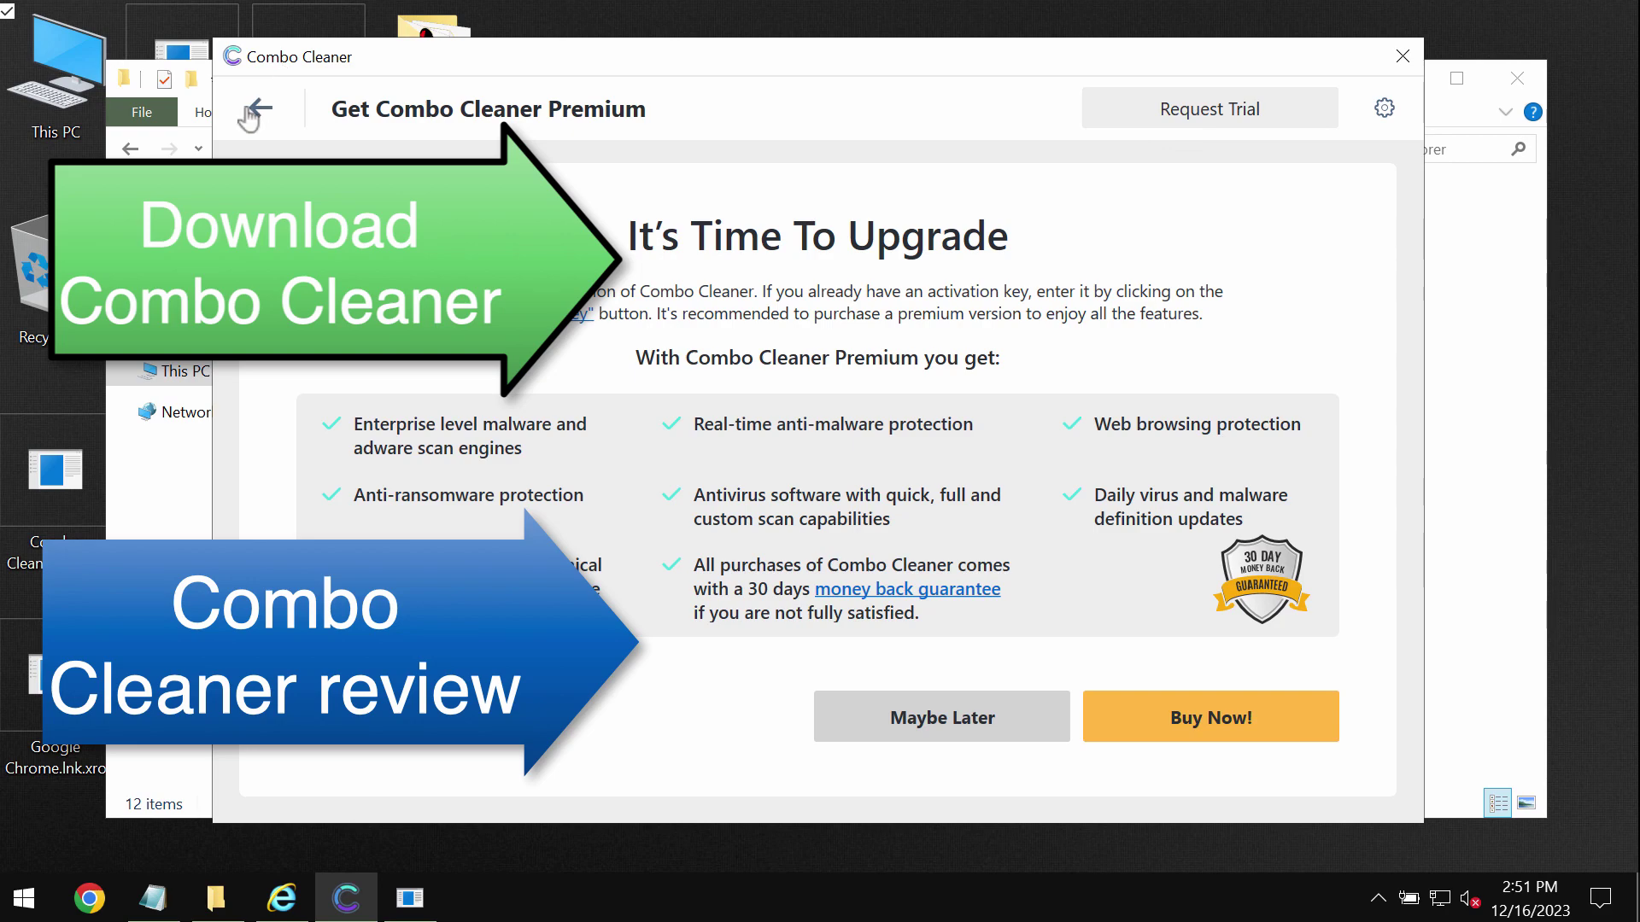
click(252, 113)
click(590, 565)
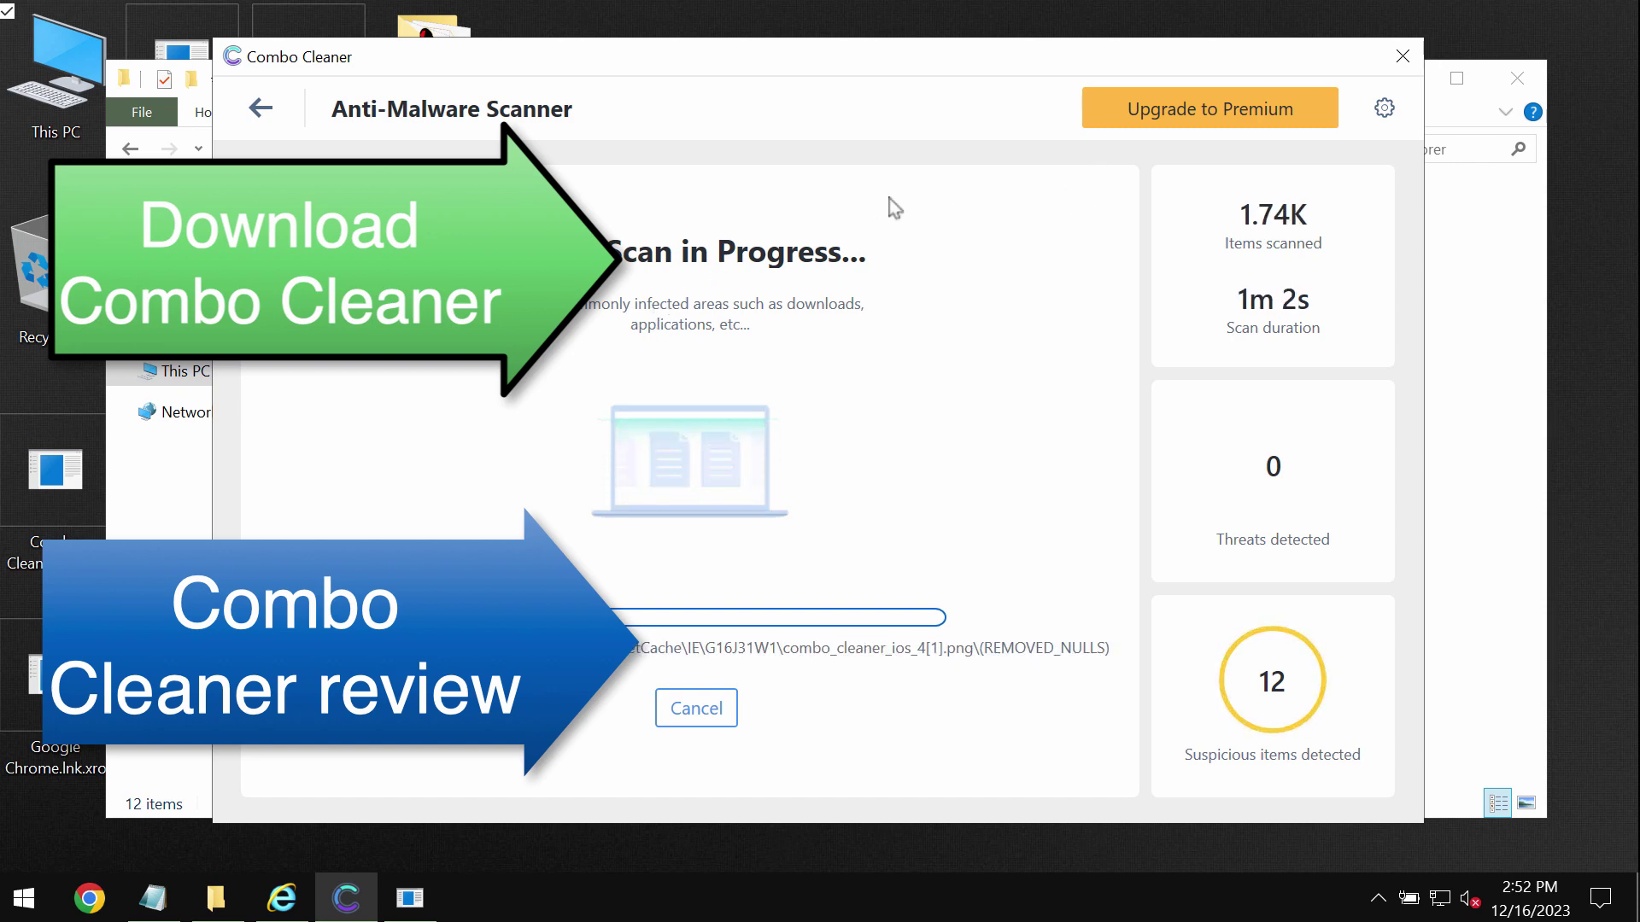
click(1102, 115)
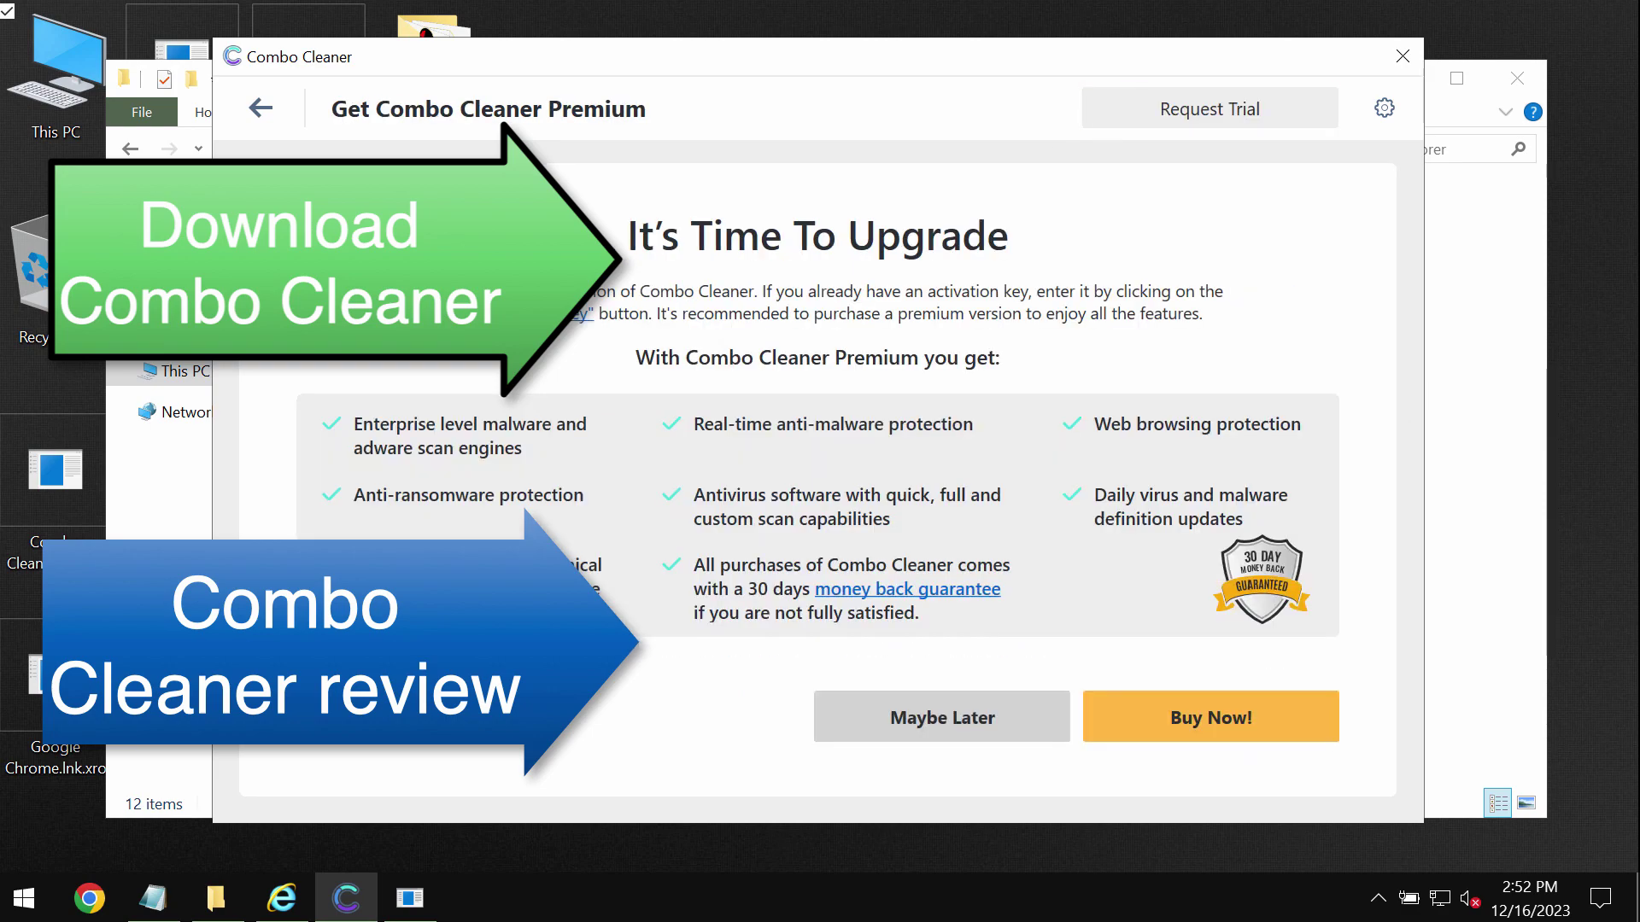